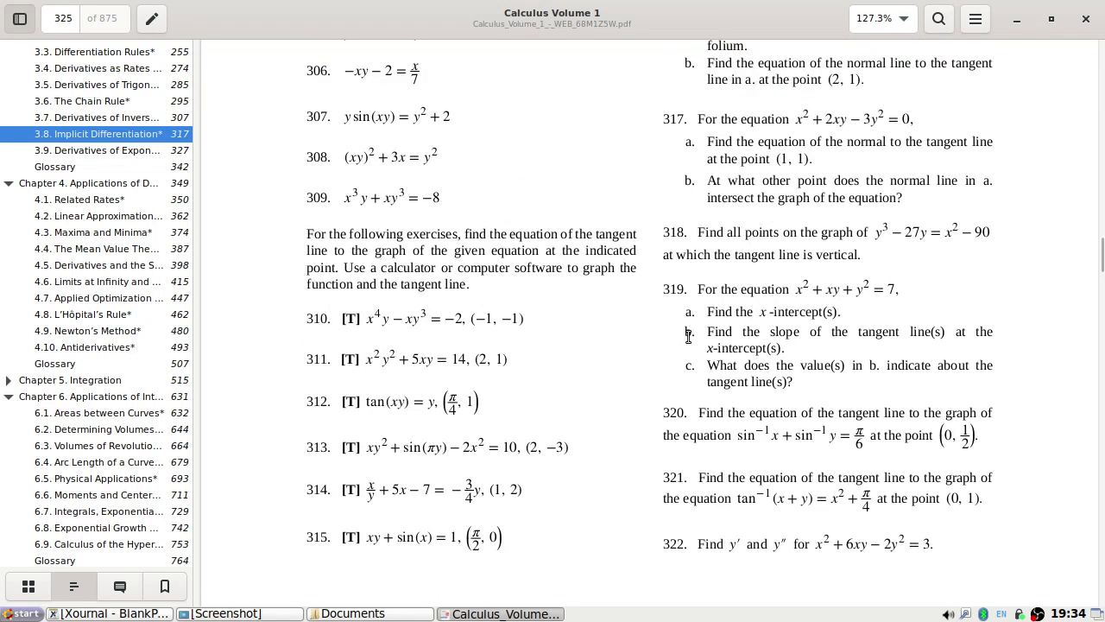
- Scroll the textbook to problems 323–325 on page 326, then hide the viewer
scroll(717, 326, down, 1)
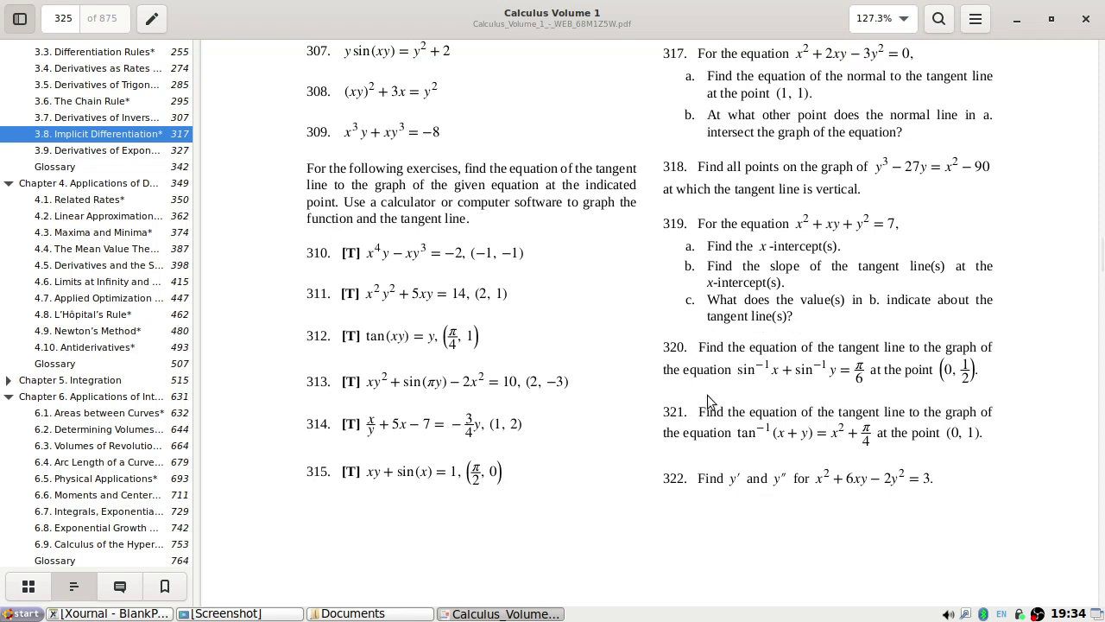
scroll(707, 394, down, 10)
scroll(706, 400, down, 3)
scroll(706, 400, up, 3)
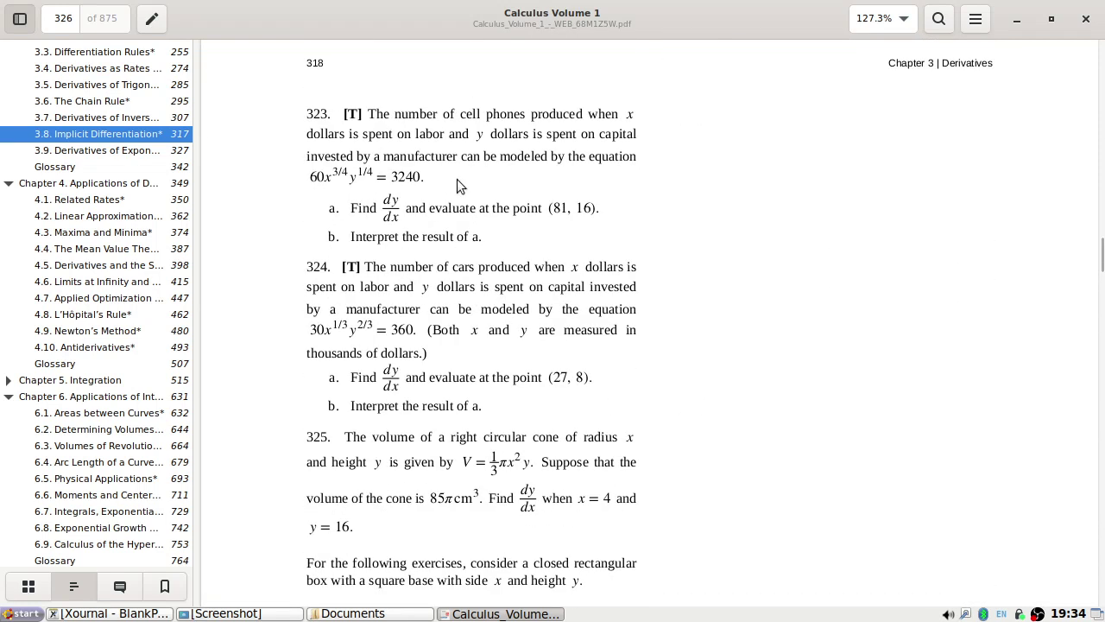
scroll(458, 180, down, 5)
scroll(459, 182, down, 1)
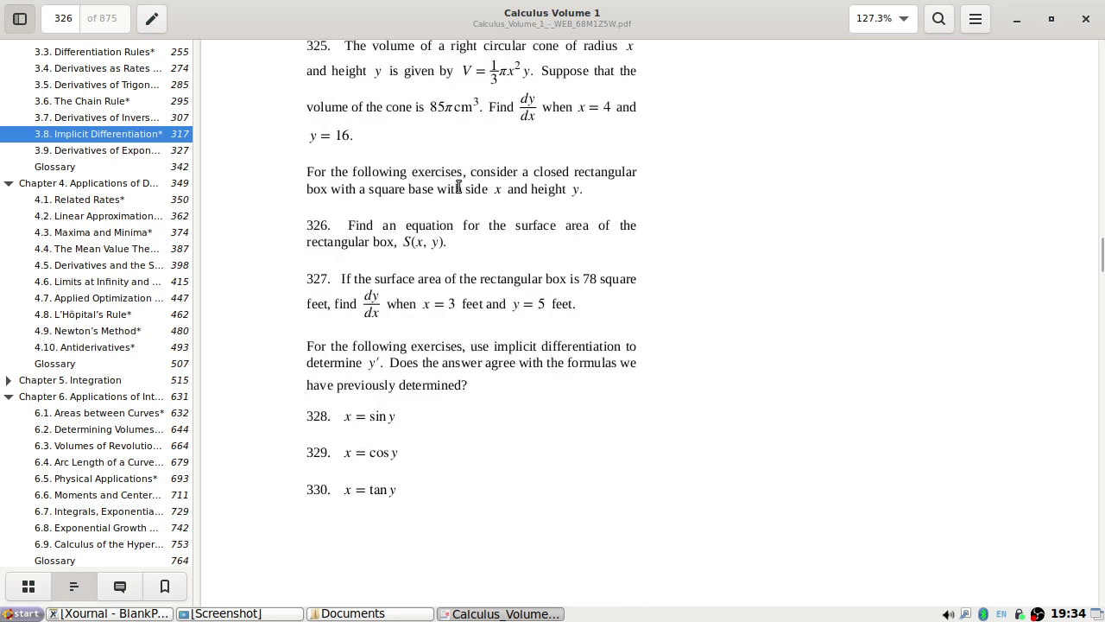
scroll(458, 189, up, 1)
scroll(458, 191, up, 5)
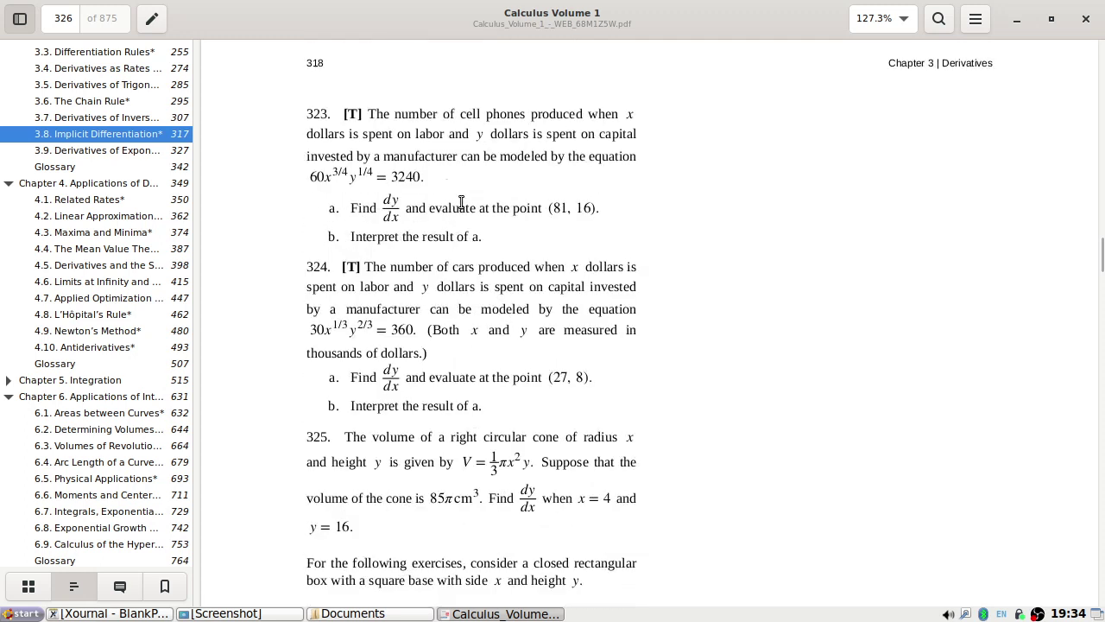
key(ctrl+alt+d)
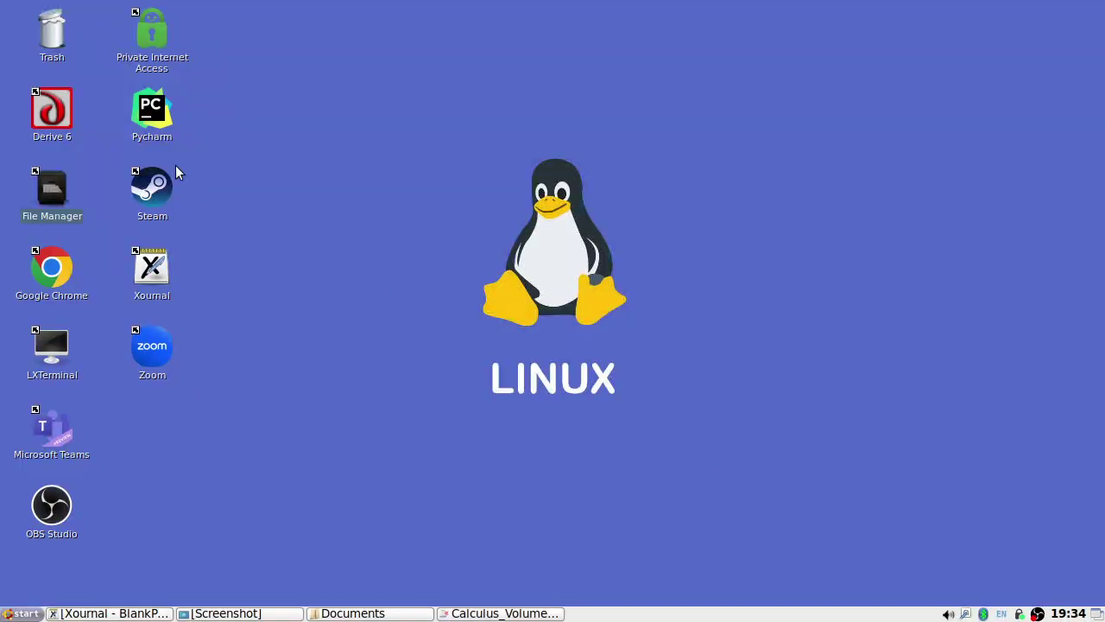
- Launch Derive 6 from its desktop icon, maximize OBS, and bring the textbook back
double_click(52, 108)
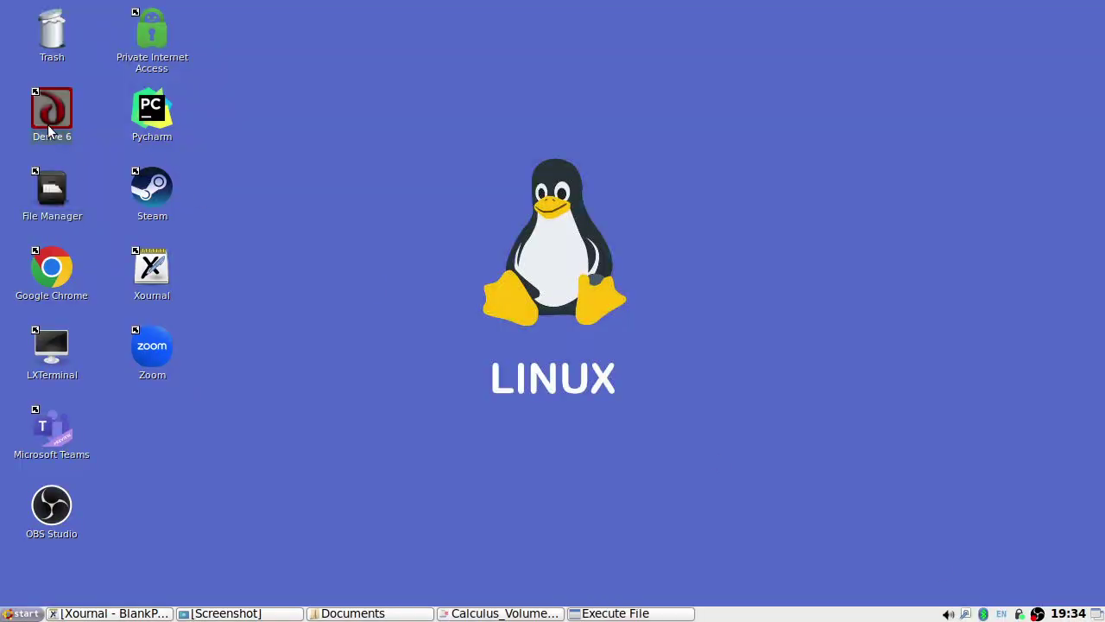
click(596, 609)
click(380, 348)
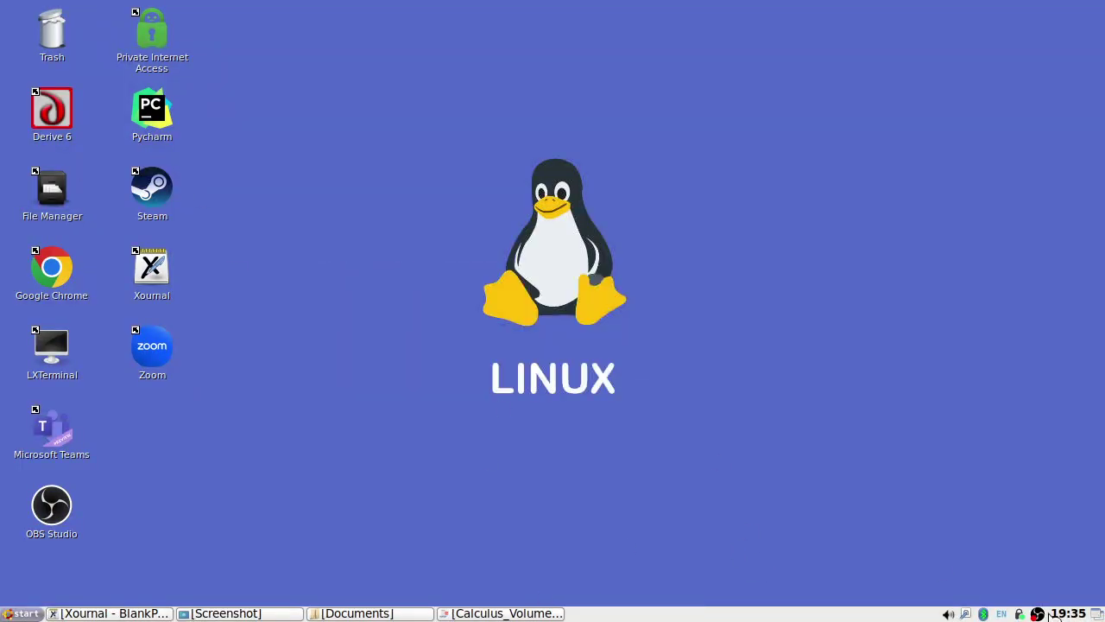
click(1037, 613)
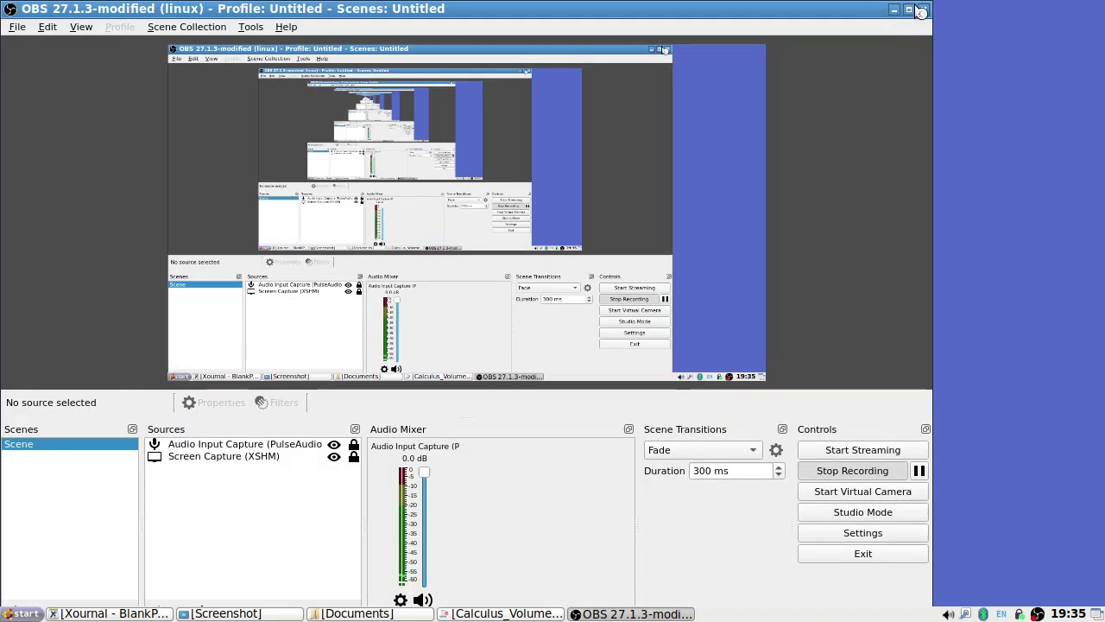
click(908, 9)
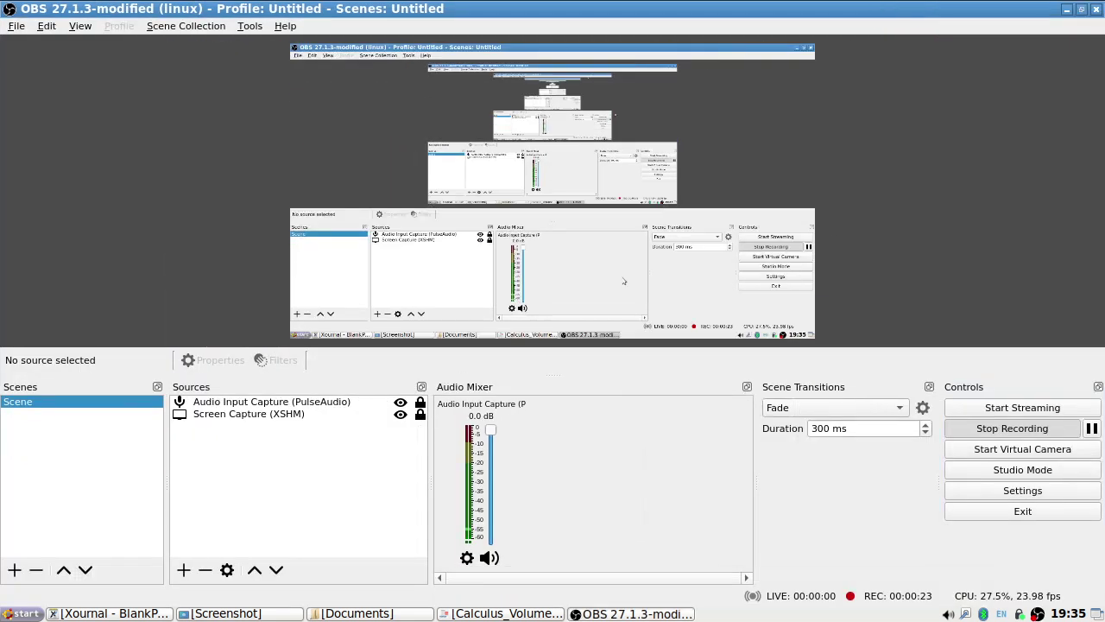
click(518, 613)
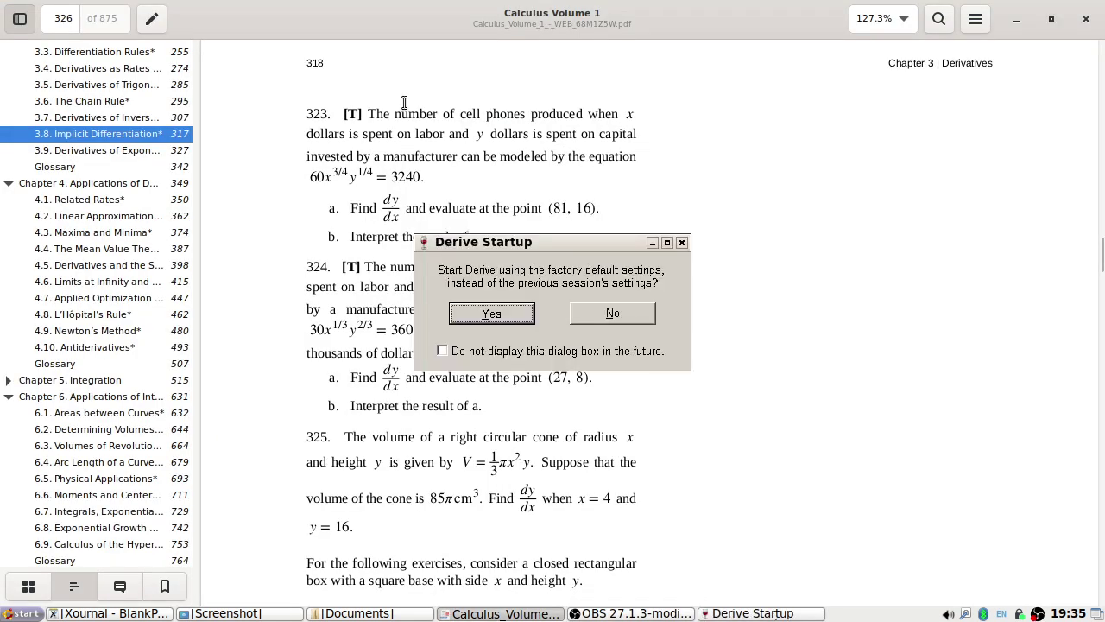
- Start Derive with factory defaults, review problem 323, and return to the blank worksheet
click(500, 316)
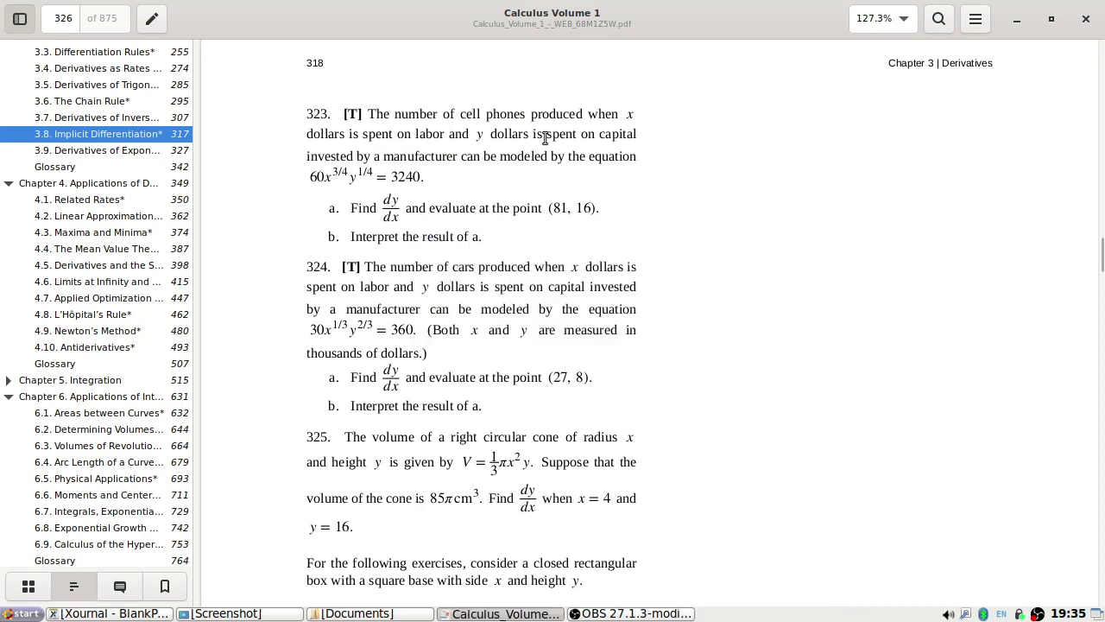
key(alt+Tab)
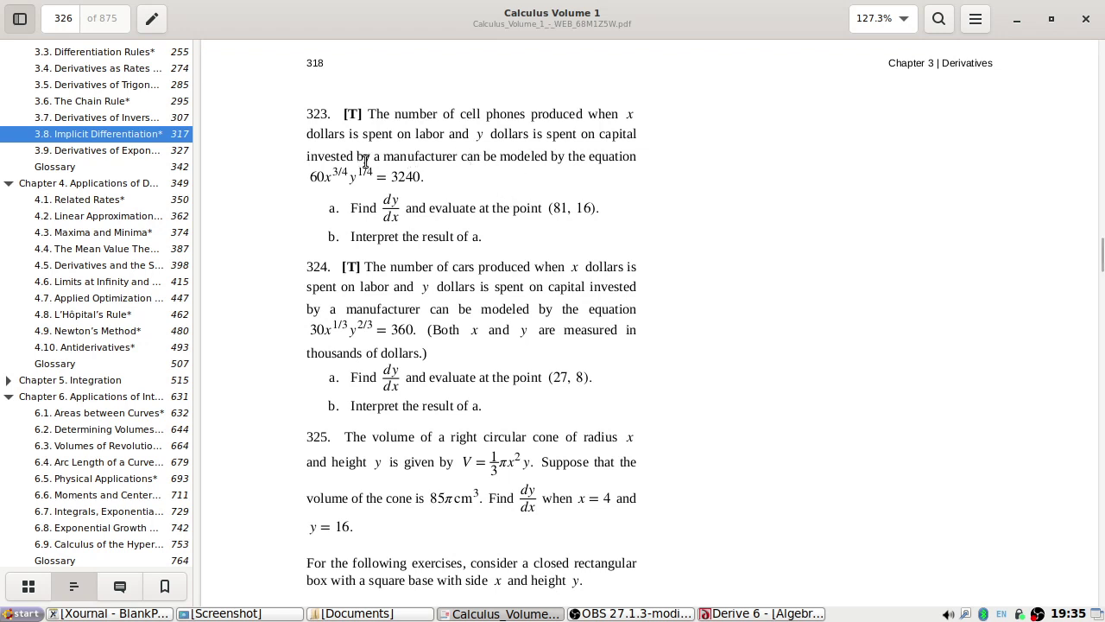
key(alt+Tab)
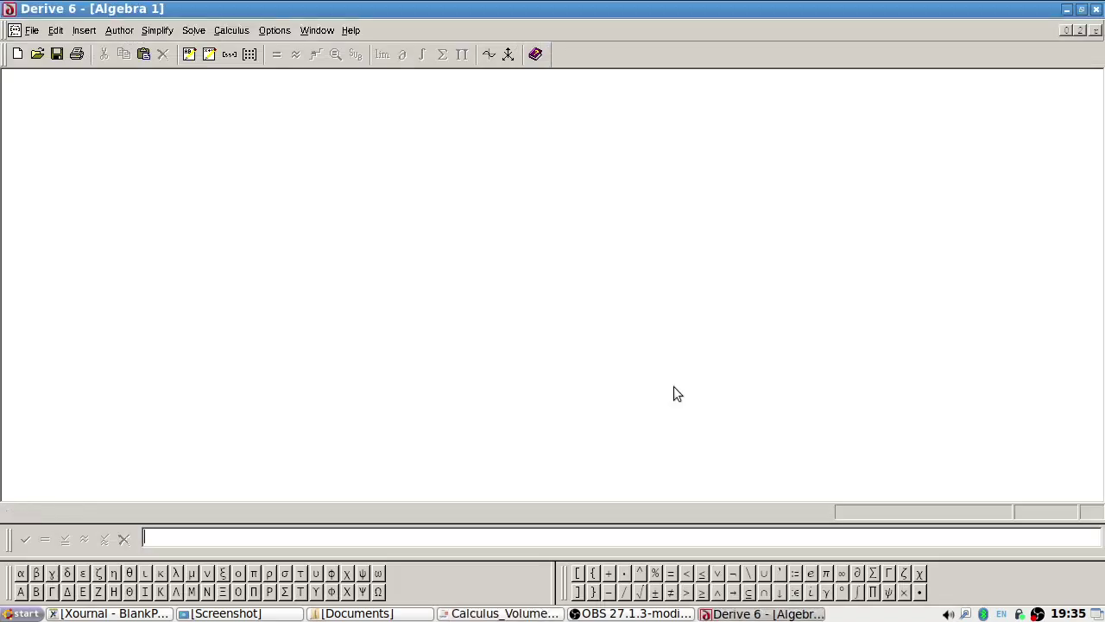
- Enter 60 x^(3/4) y^(1/4) = 3240 from problem 323 as expression #1
text(60 x^(3/4))
key(alt+Tab)
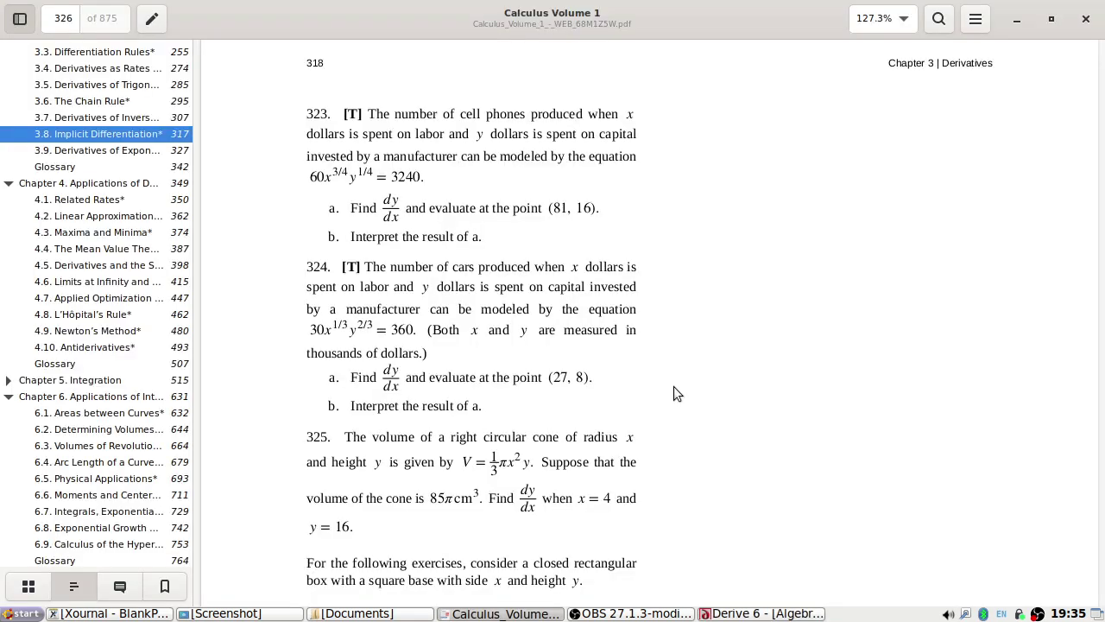
key(alt+Tab)
text(y^)9)
key(BackSpace)
key(BackSpace)
text((1/4))
key(alt+Tab)
key(alt+Tab)
text(= 3240)
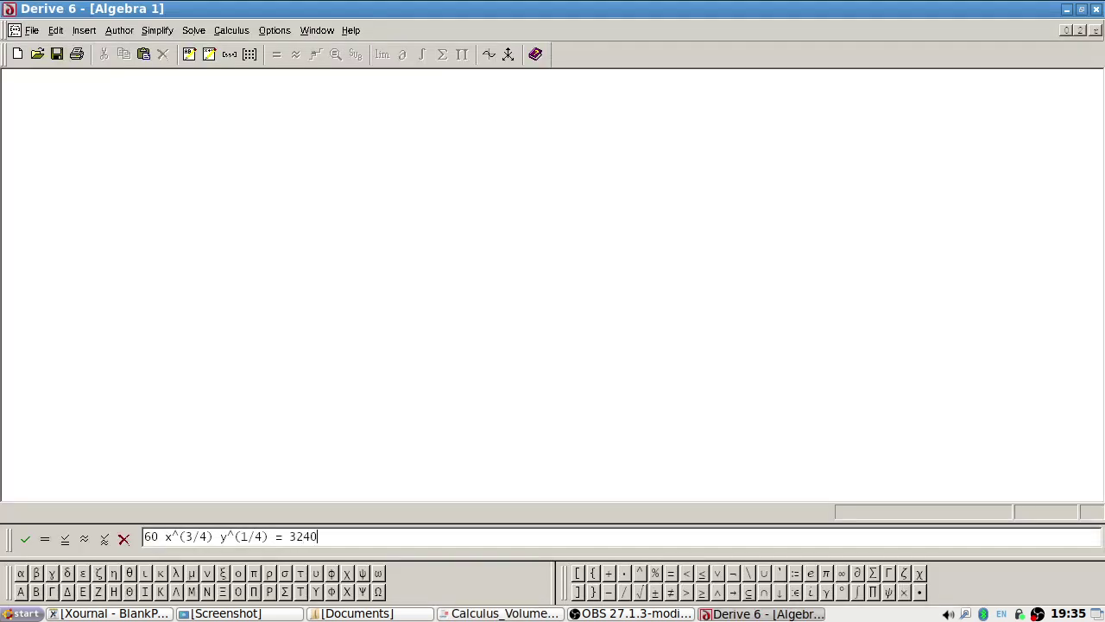
key(Return)
key(alt+Tab)
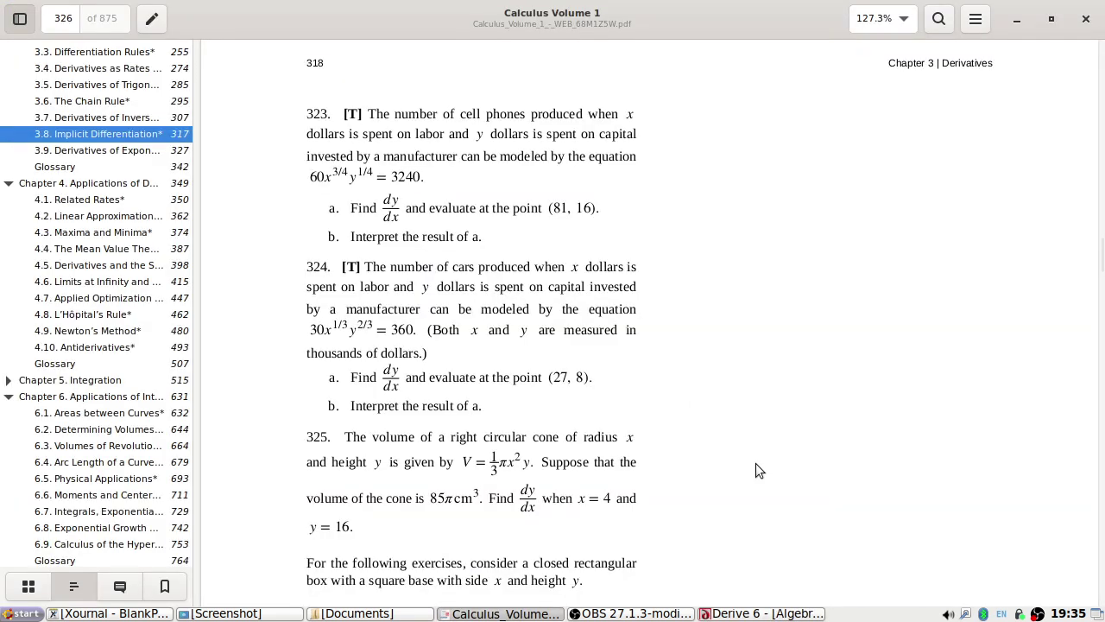
key(alt+Tab)
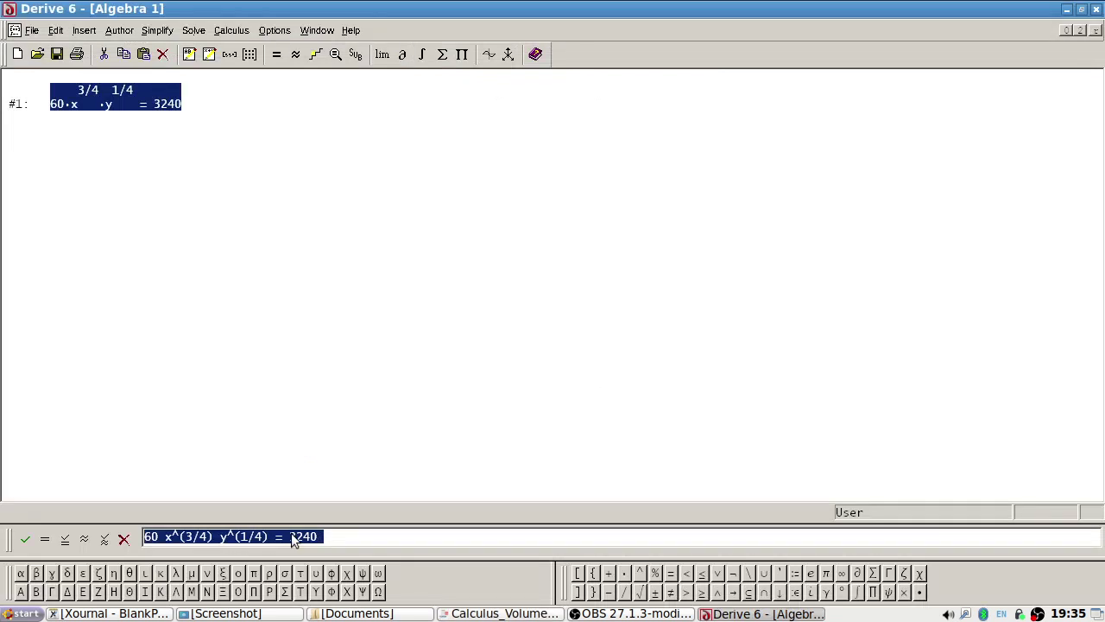
click(293, 537)
- Add #2 as 60·x^(3/4)·y^(1/4) − 3240 = 0
key(BackSpace)
text(-)
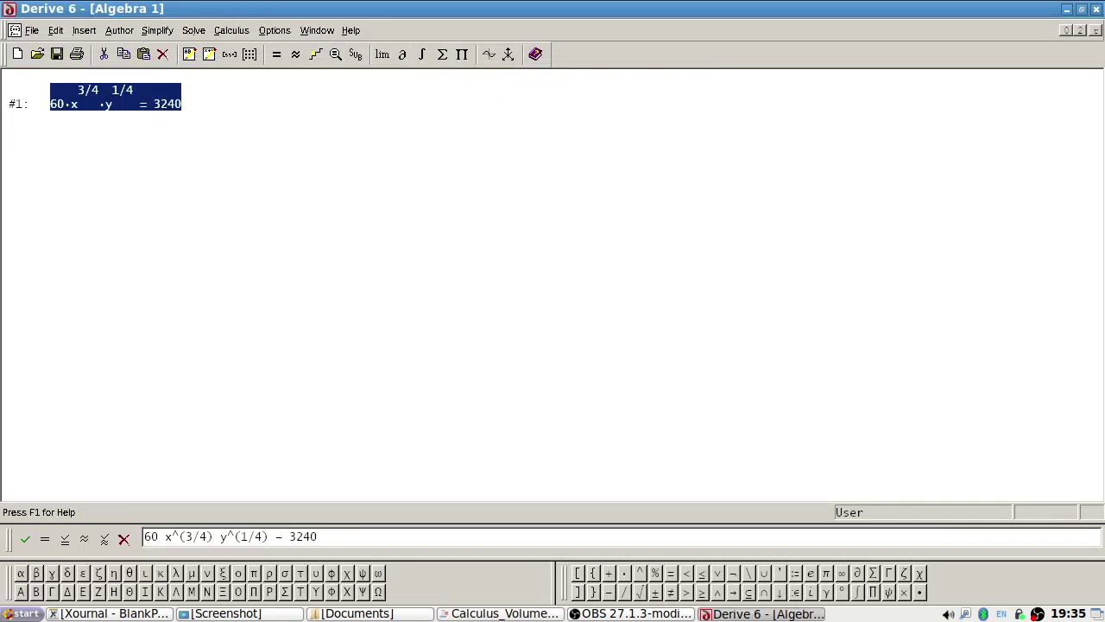
key(End)
text(= 0)
key(Return)
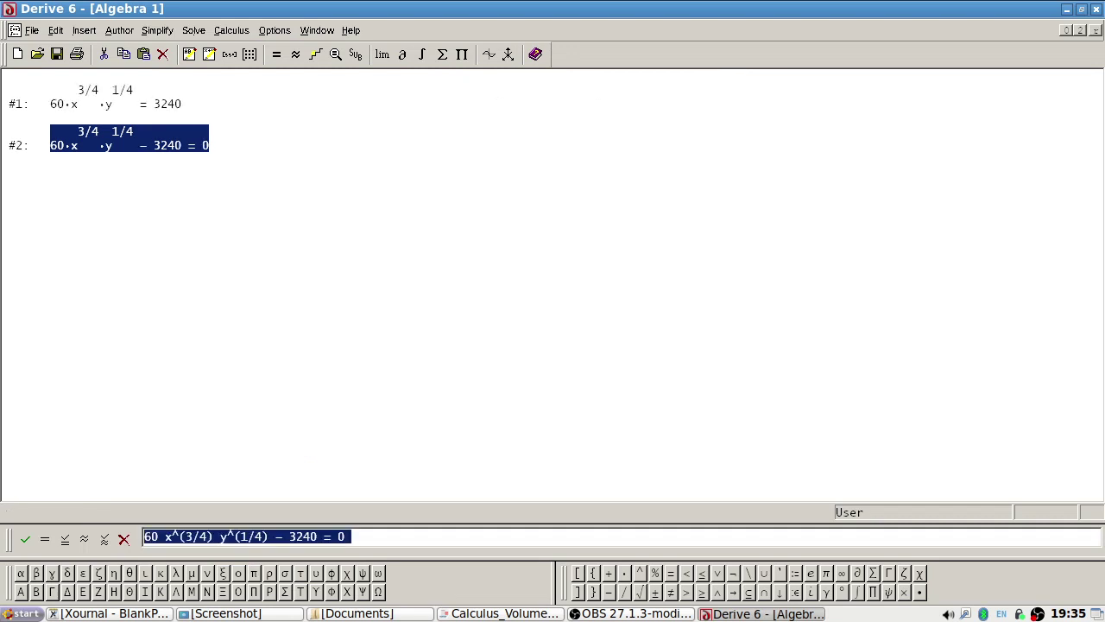
- Add IMP_DIF(#1, x, y) as expression #3
text(IMP))
text(DI)
key(BackSpace)
key(BackSpace)
key(BackSpace)
text(_DIF(#1,x,y,))
key(Return)
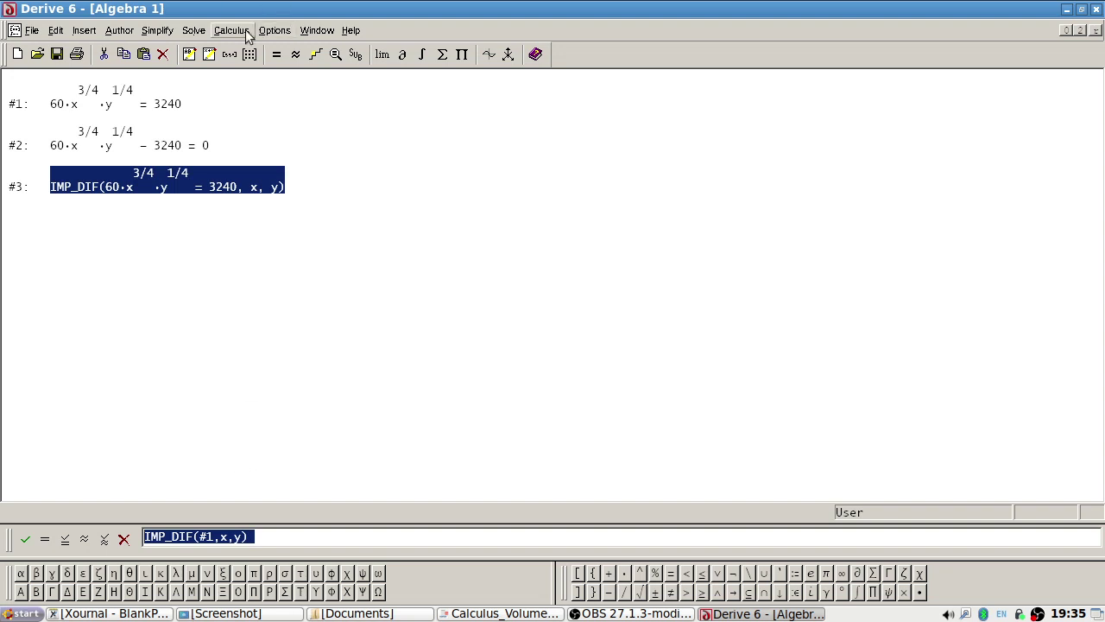
- Edit expression #3, replacing '= 3240' with '- 3240' inside IMP_DIF
click(157, 30)
click(177, 48)
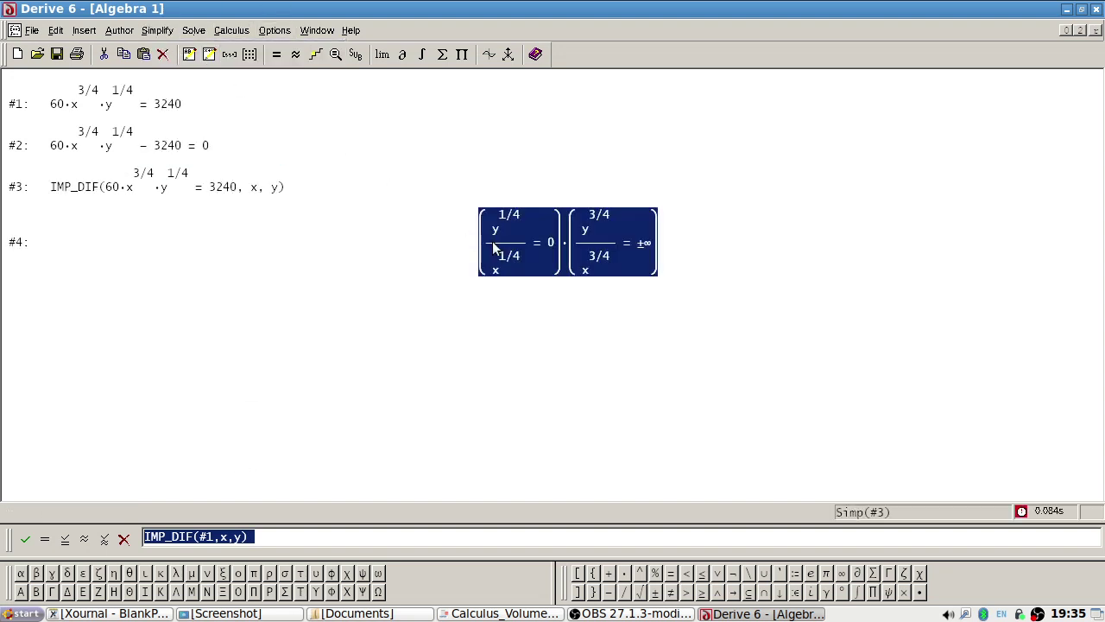
right_click(217, 196)
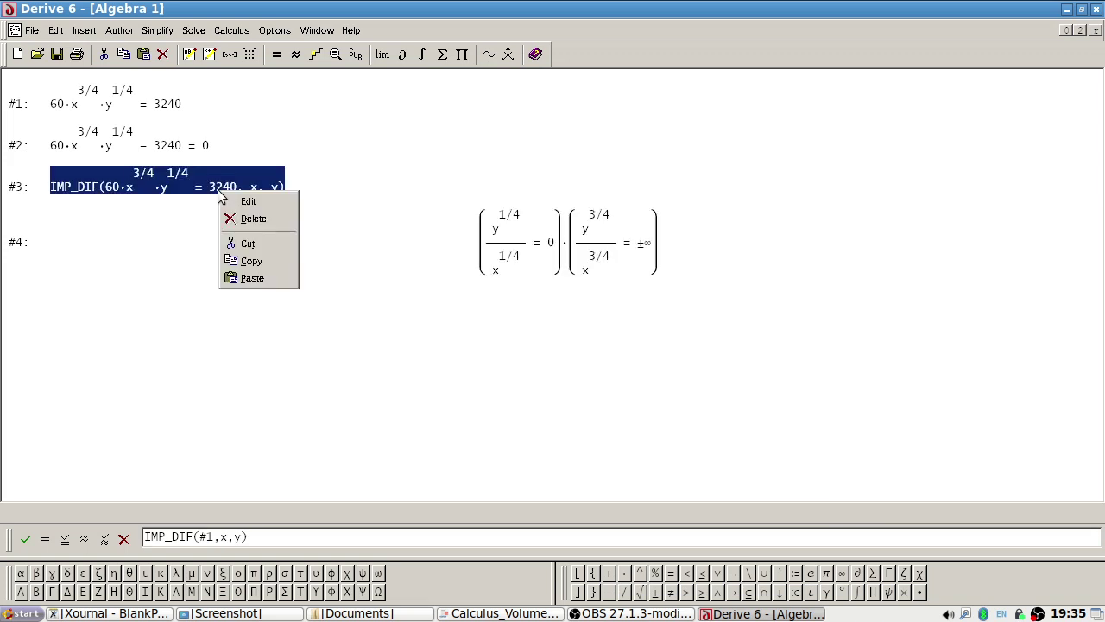
click(237, 201)
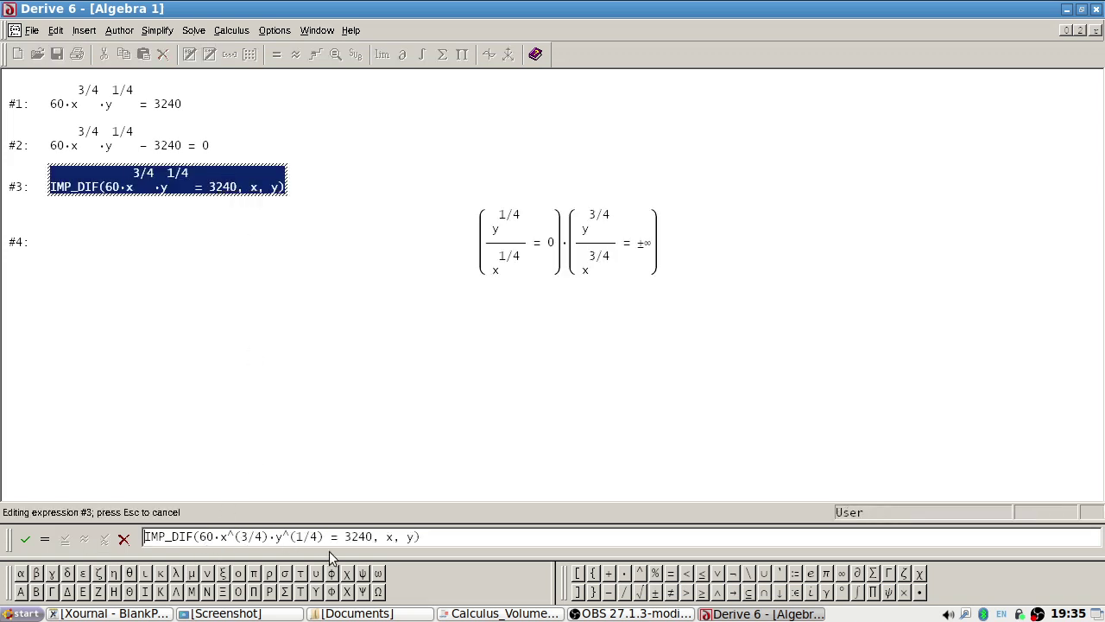
drag(370, 536, 329, 536)
key(BackSpace)
text(- )
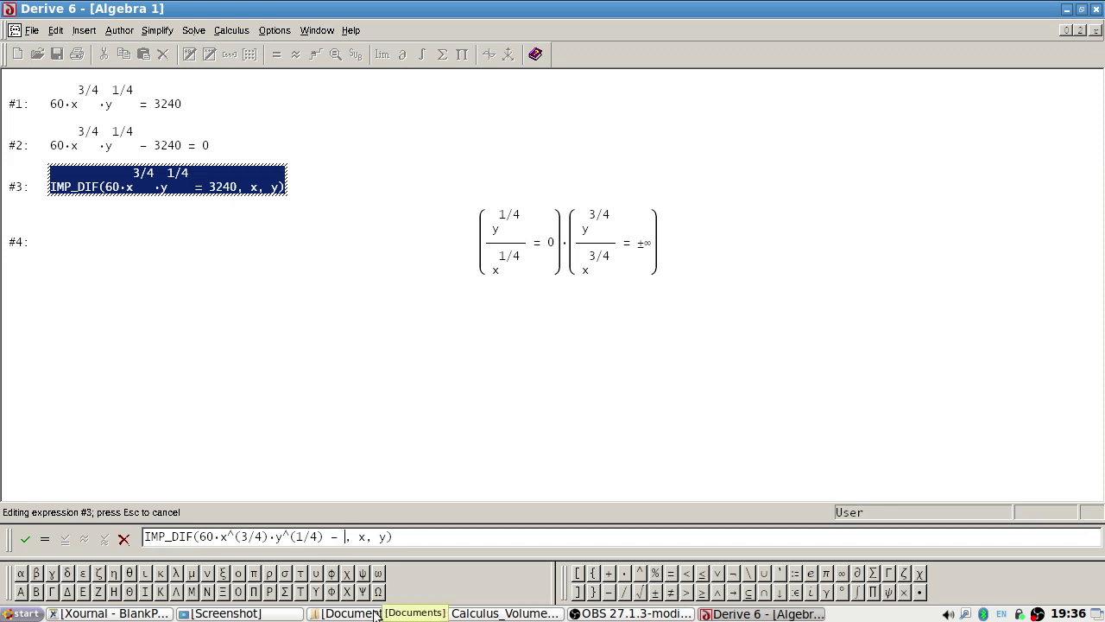
text(324)
key(BackSpace)
text(40)
key(Return)
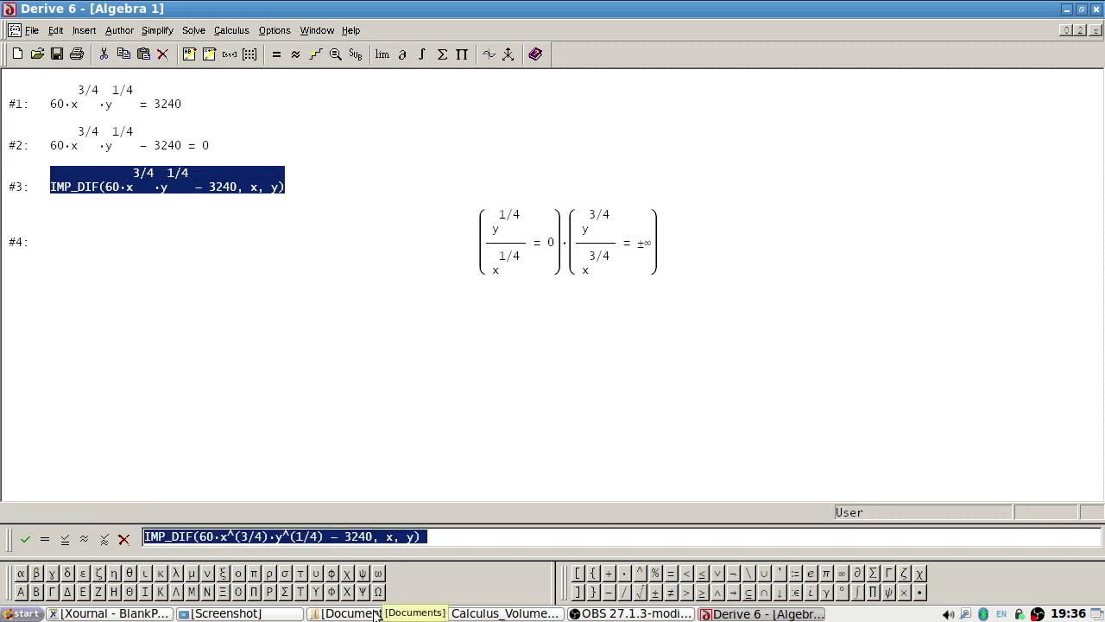
- Simplify #3 to −3·y/x and delete the matrix result and expression #2
click(157, 32)
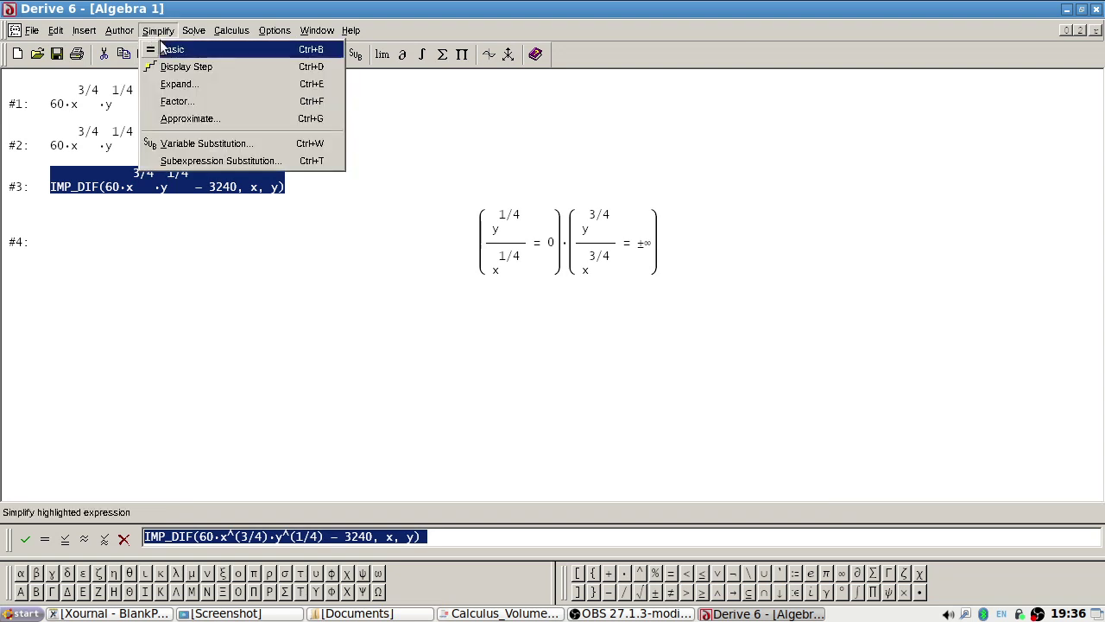
click(172, 49)
click(555, 230)
key(Delete)
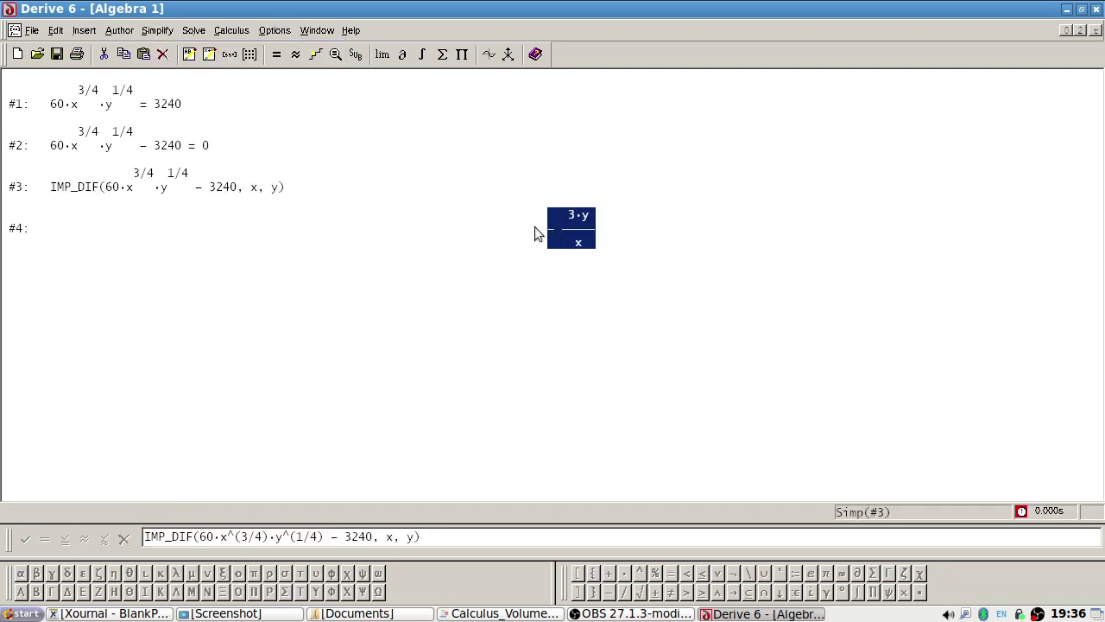
click(192, 147)
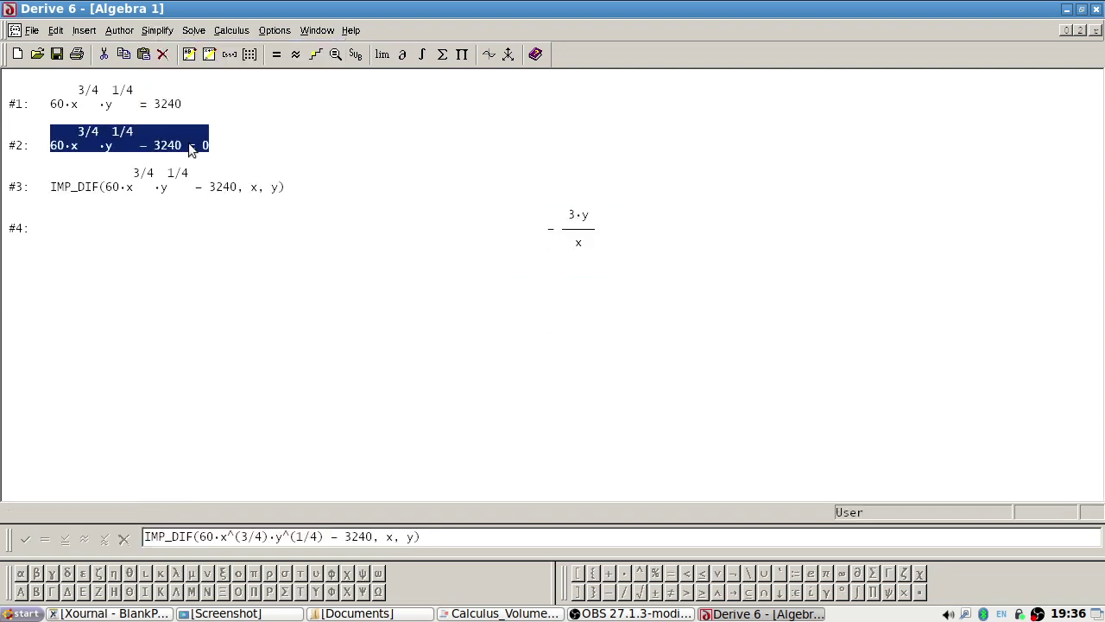
key(Delete)
key(alt+Tab)
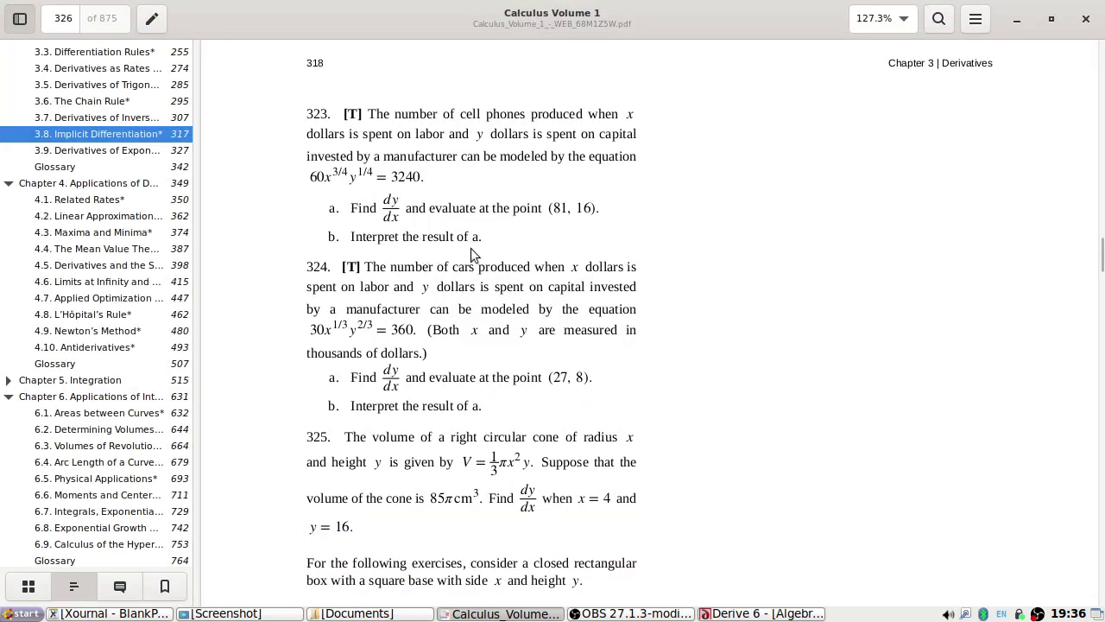
key(alt+Tab)
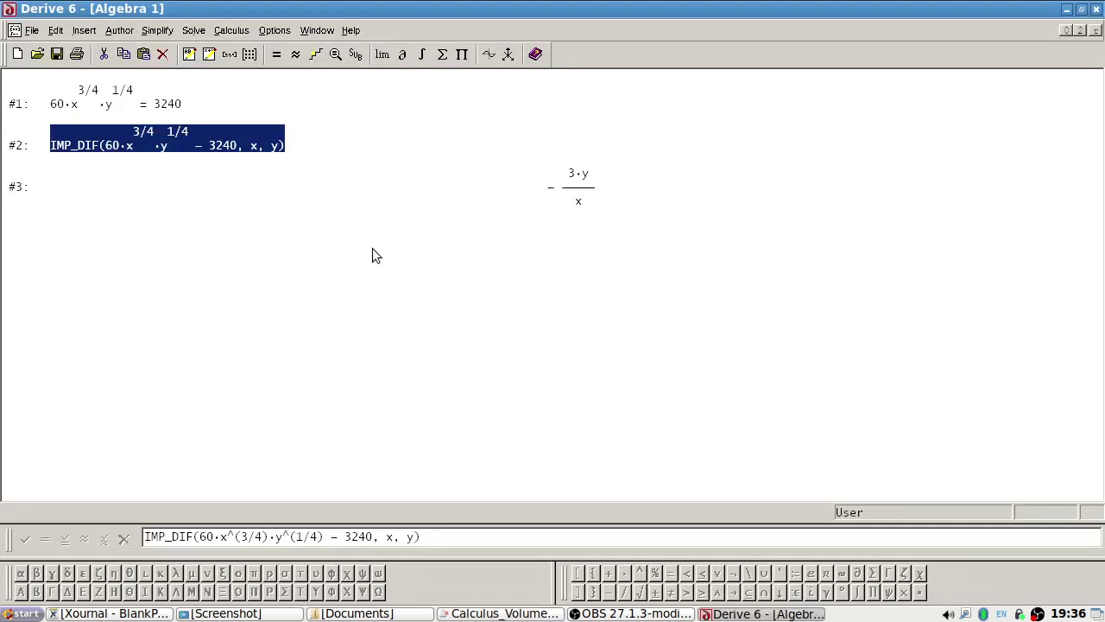
key(alt+Tab)
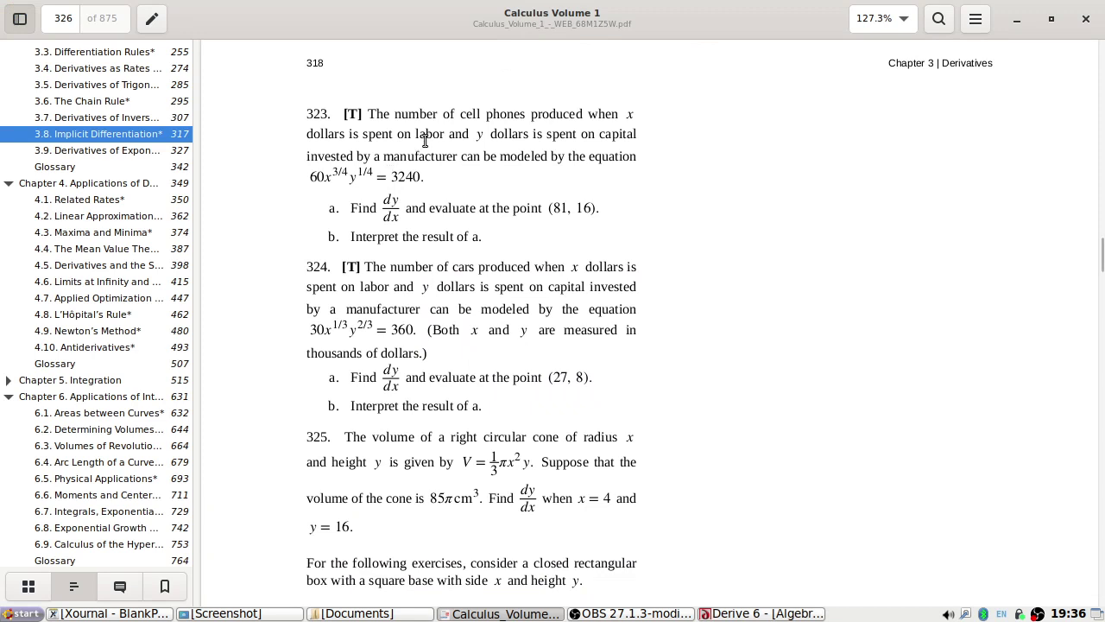
key(alt+Tab)
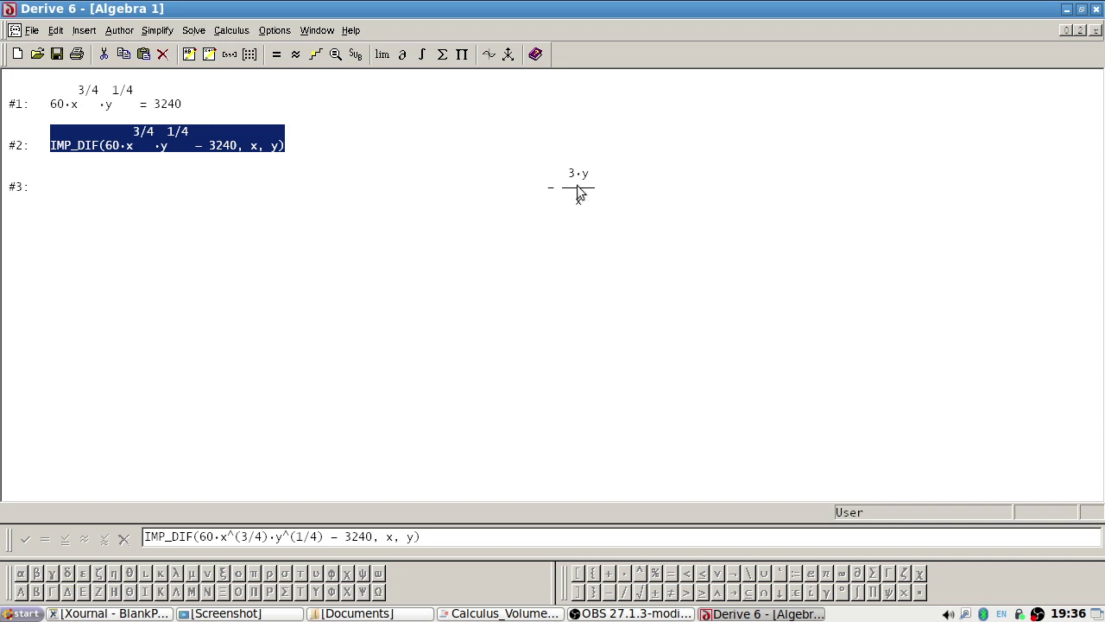
key(alt+Tab)
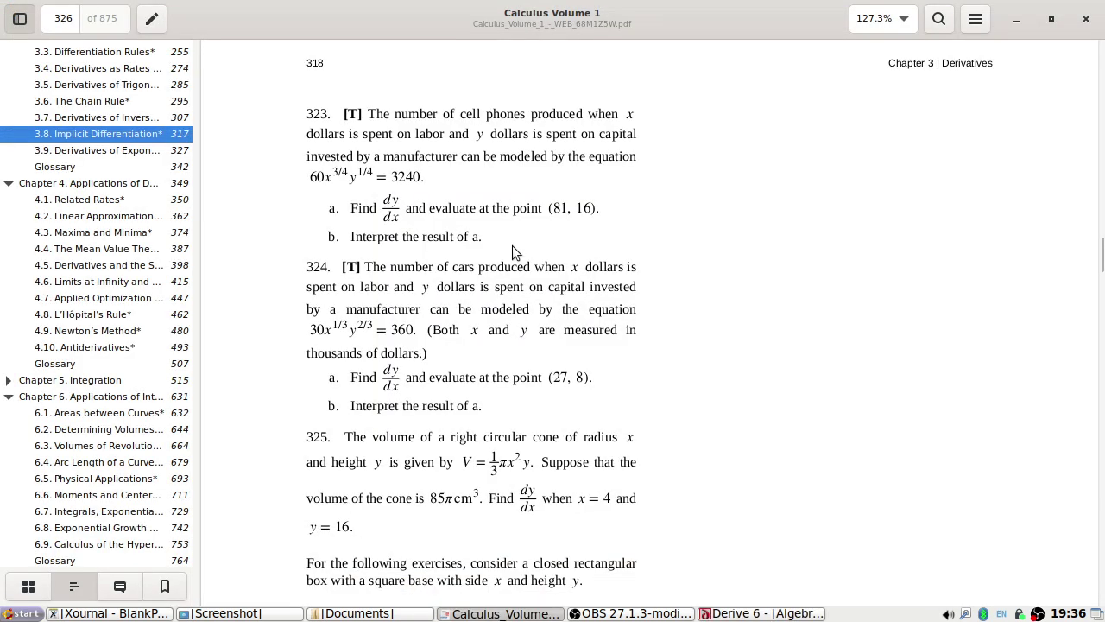
key(alt+Tab)
click(587, 180)
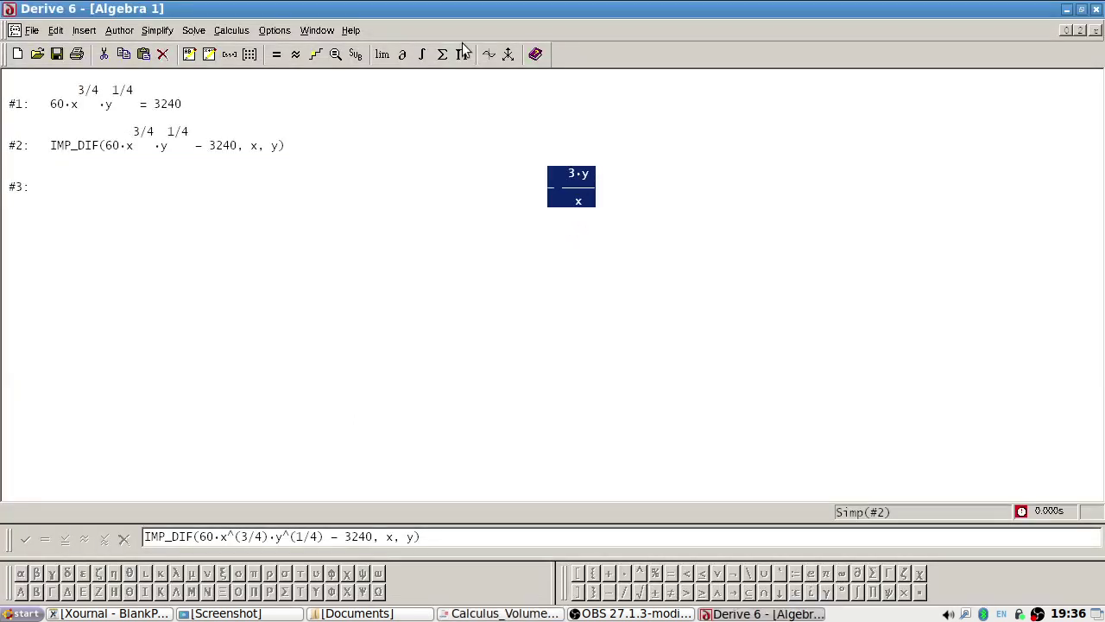
- Substitute x = 81 into −3y/x, giving −y/27
click(354, 55)
key(alt+Tab)
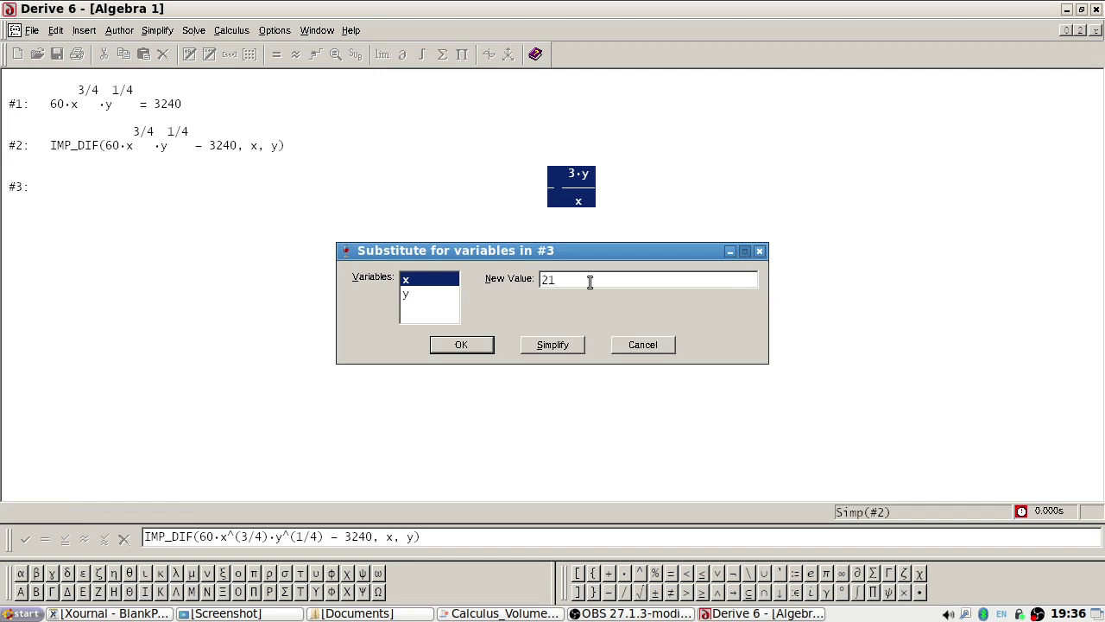
text(81)
click(562, 345)
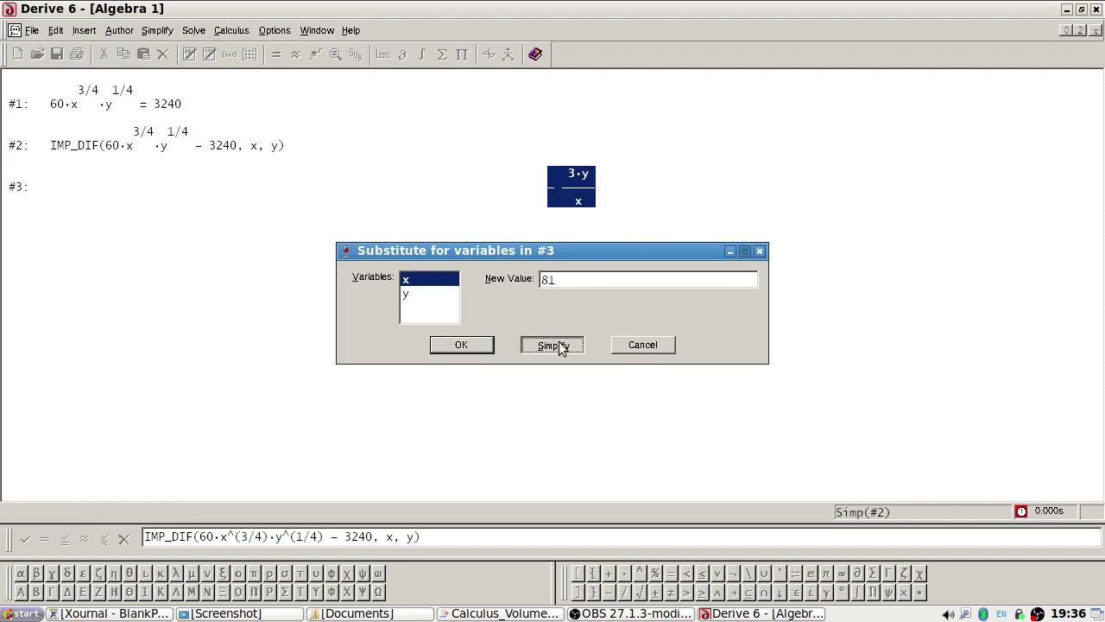
- Substitute y = 16 into −y/27 to get −16/27
click(354, 54)
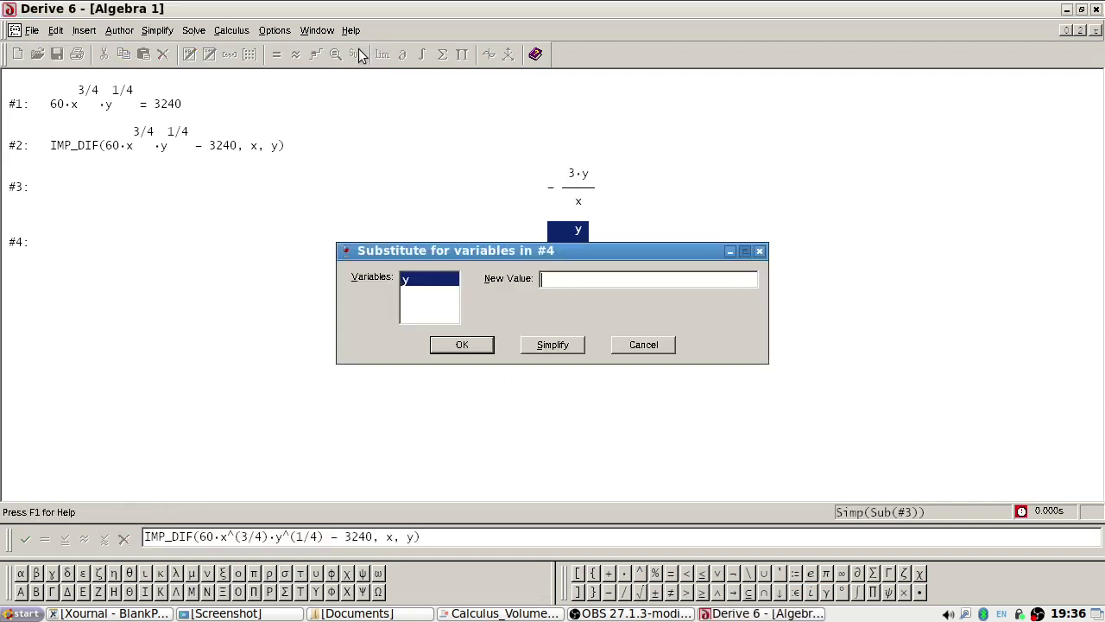
text(16)
click(572, 345)
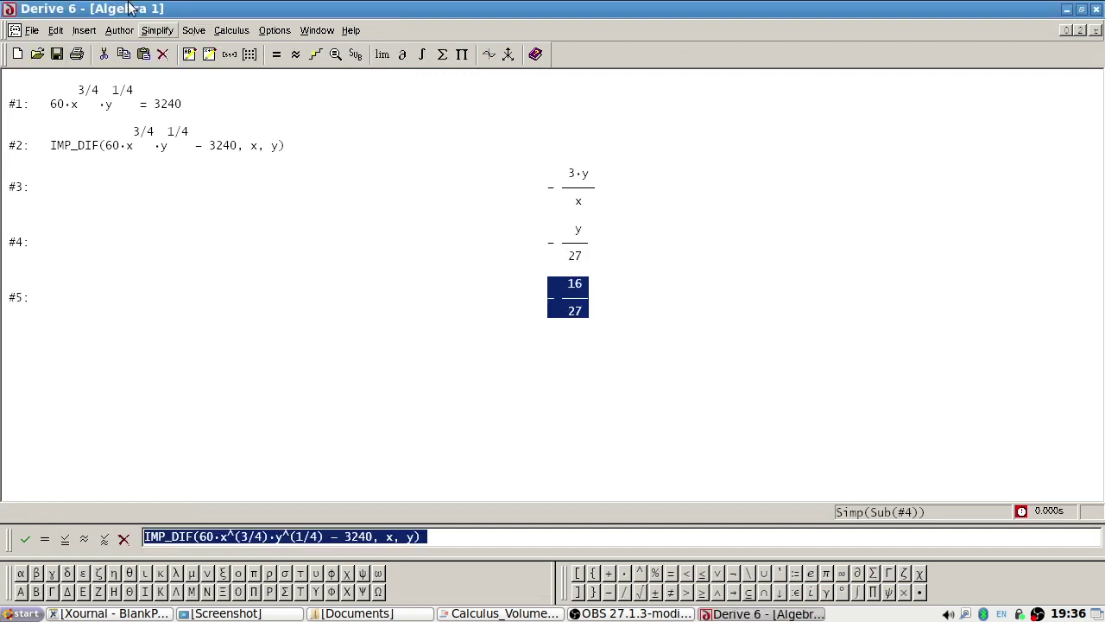
click(158, 30)
click(194, 116)
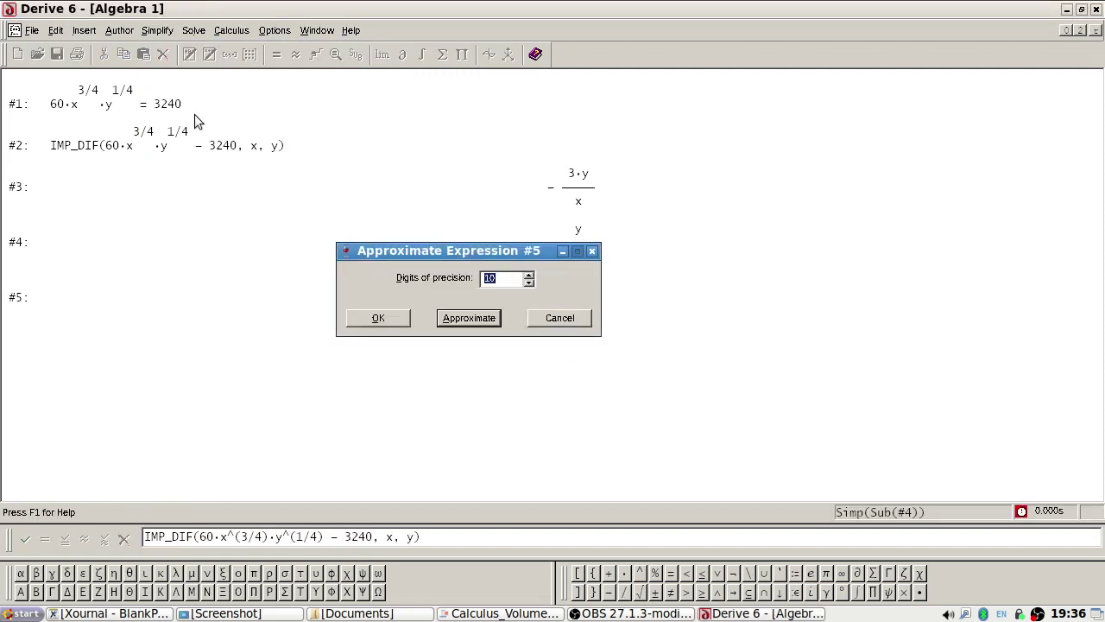
- Approximate −16/27 to the decimal −0.5925925925
click(460, 320)
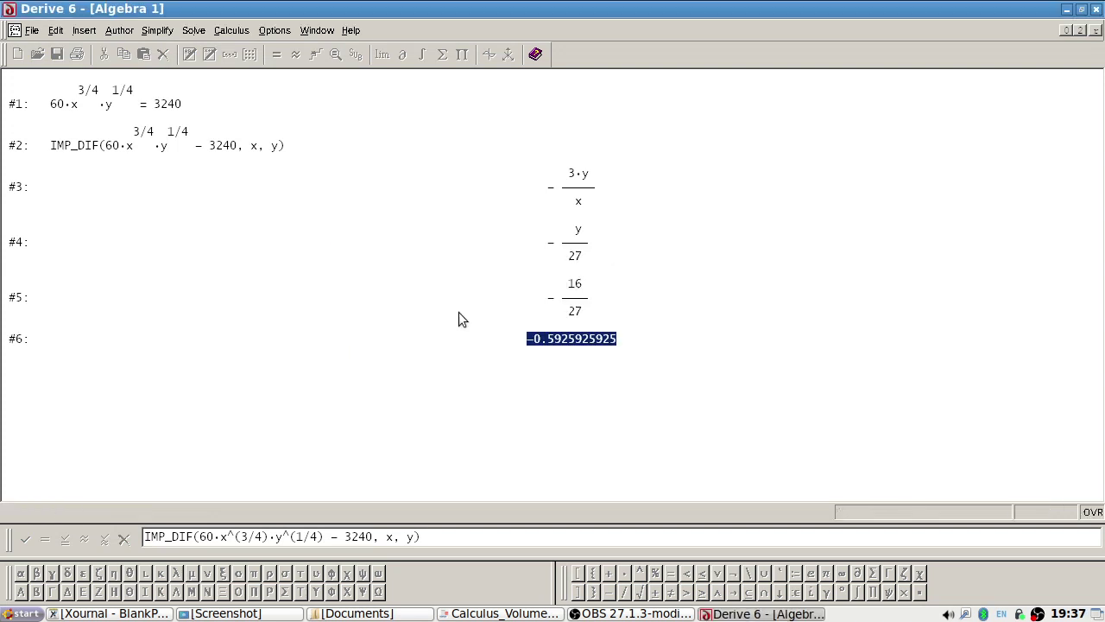
click(534, 536)
triple_click(533, 536)
- Add the note "The rate of change in the capital per unit change in labor is −0.59"
text(The rat)
key(BackSpace)
key(BackSpace)
key(BackSpace)
key(BackSpace)
key(BackSpace)
key(BackSpace)
key(BackSpace)
text("The rate of change)
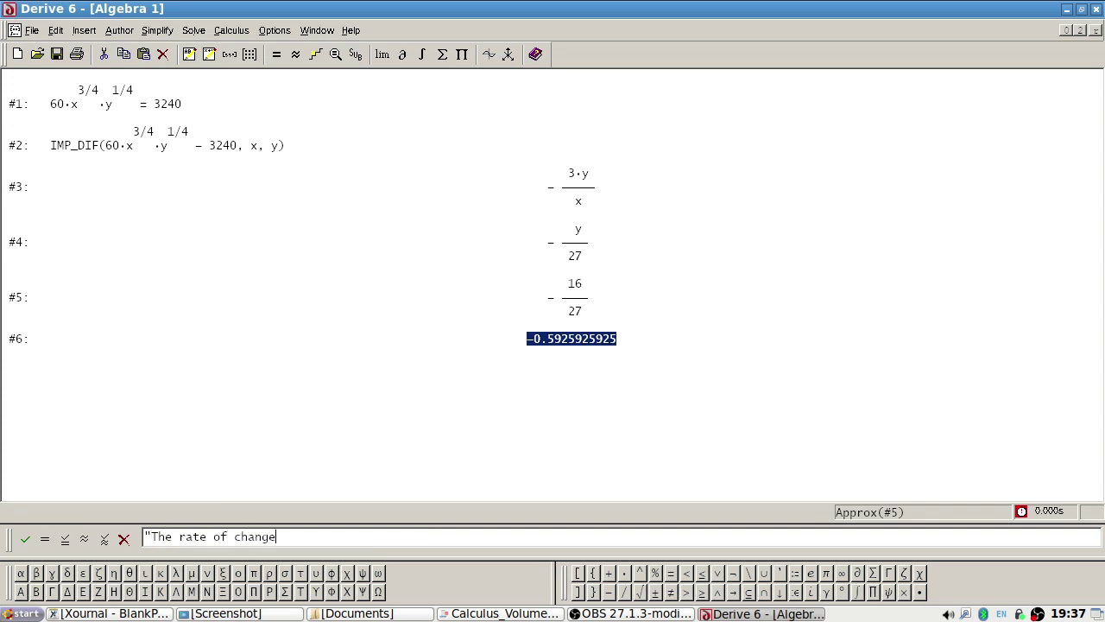
text( in the)
key(alt+Tab)
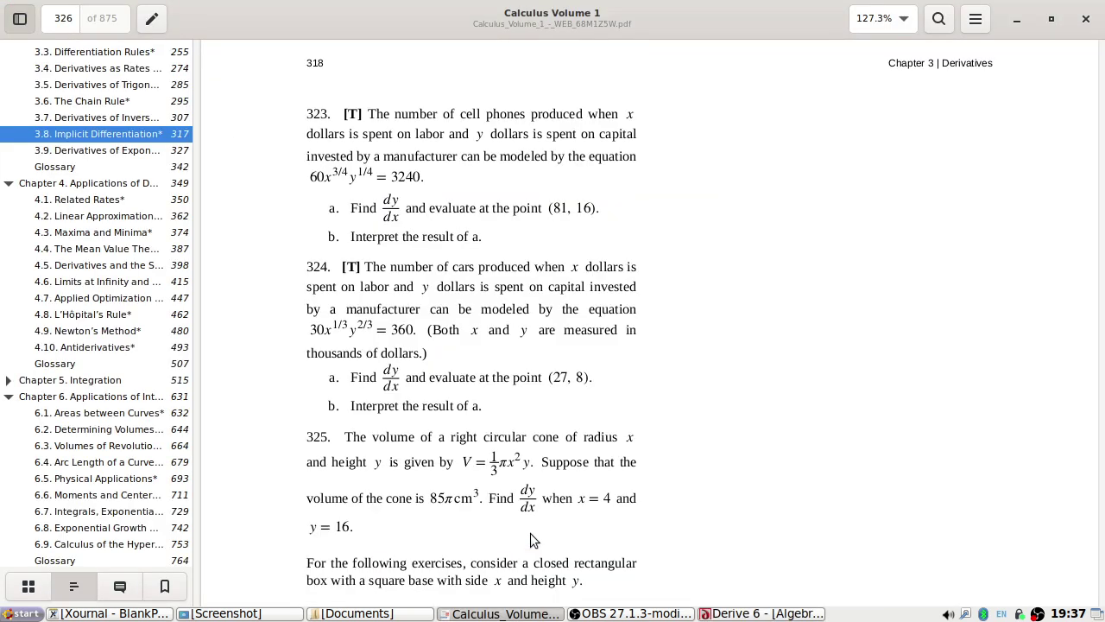
key(alt+Tab)
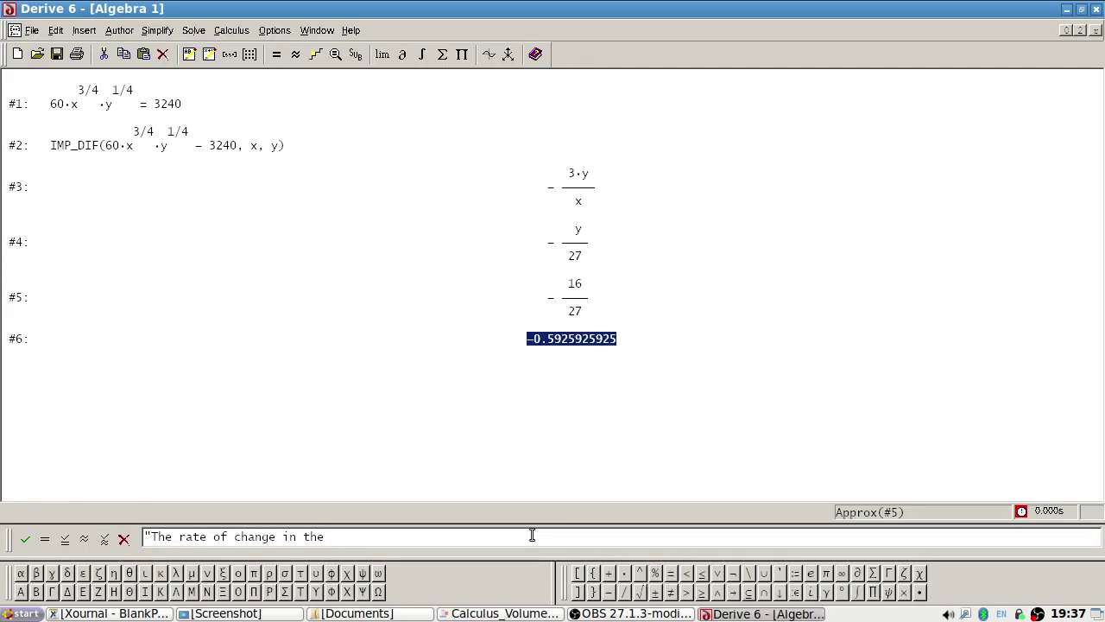
text(capital per unit change in)
key(alt+Tab)
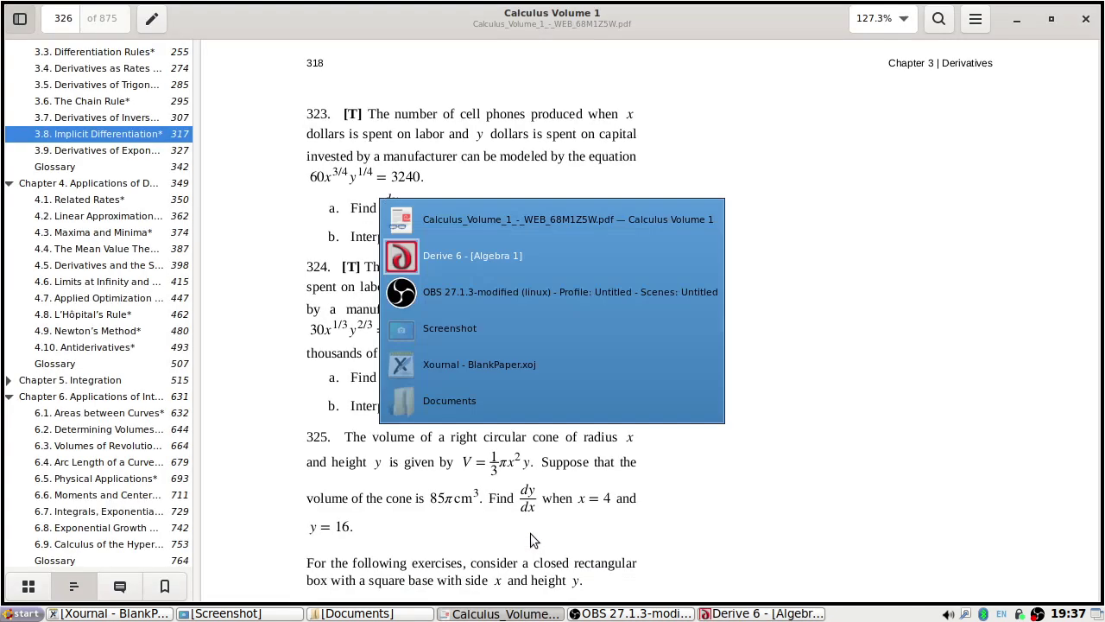
text(la)
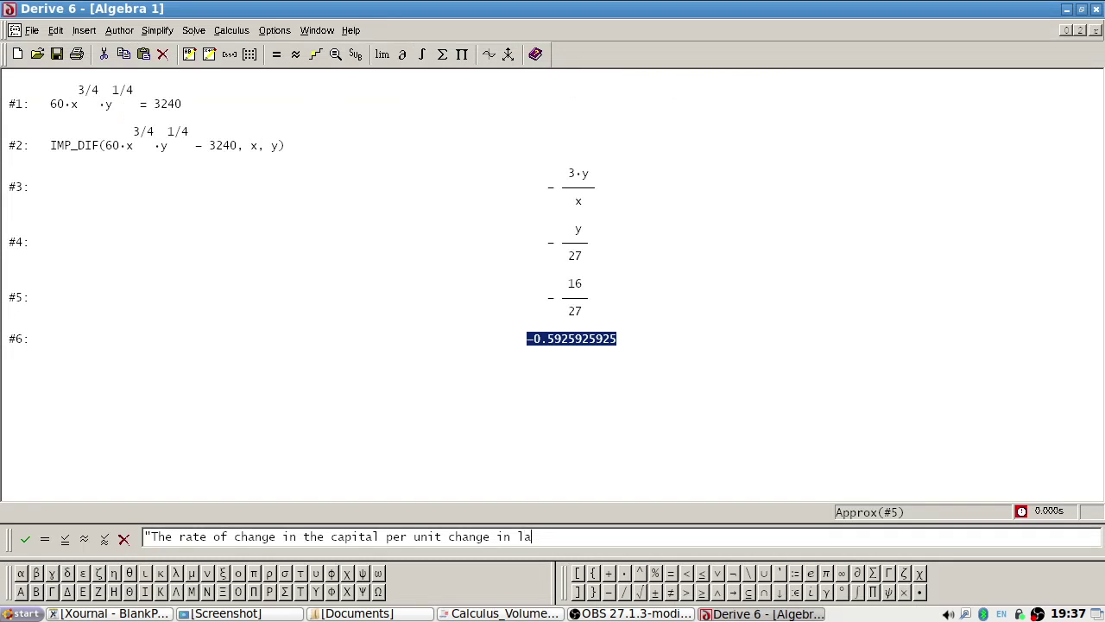
text(bor is -0.59")
key(Return)
text("Meaning )
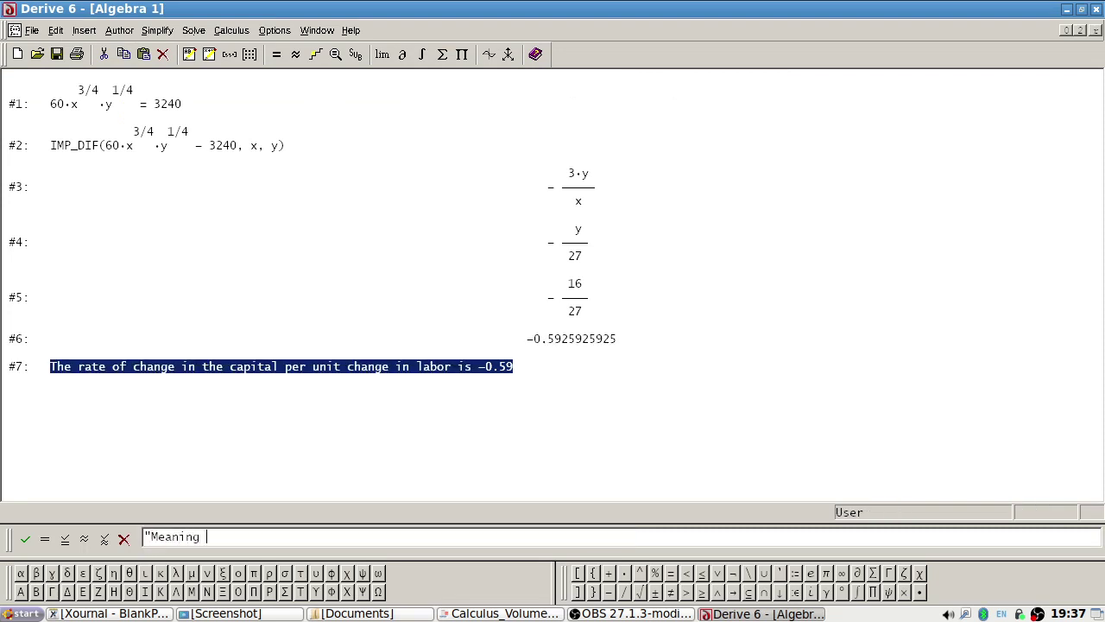
text(that)
- Finish the note "Meaning that a unit increase in labor at 81 will reduce the need for capital by 0.59"
text(a unit increase in labor at)
key(alt+Tab)
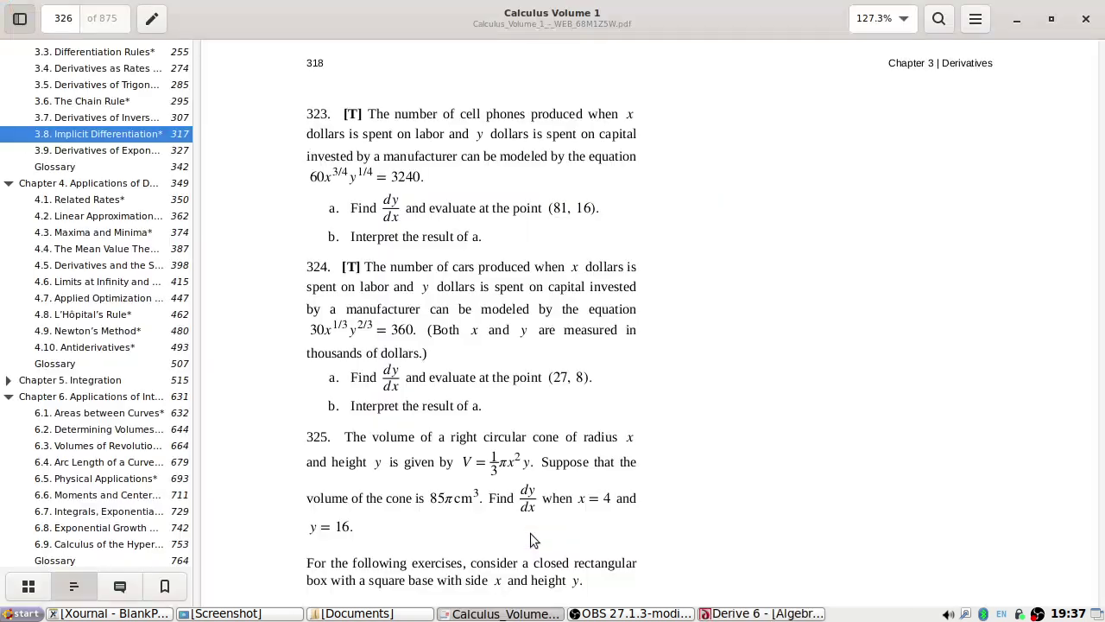
key(alt+Tab)
text(81)
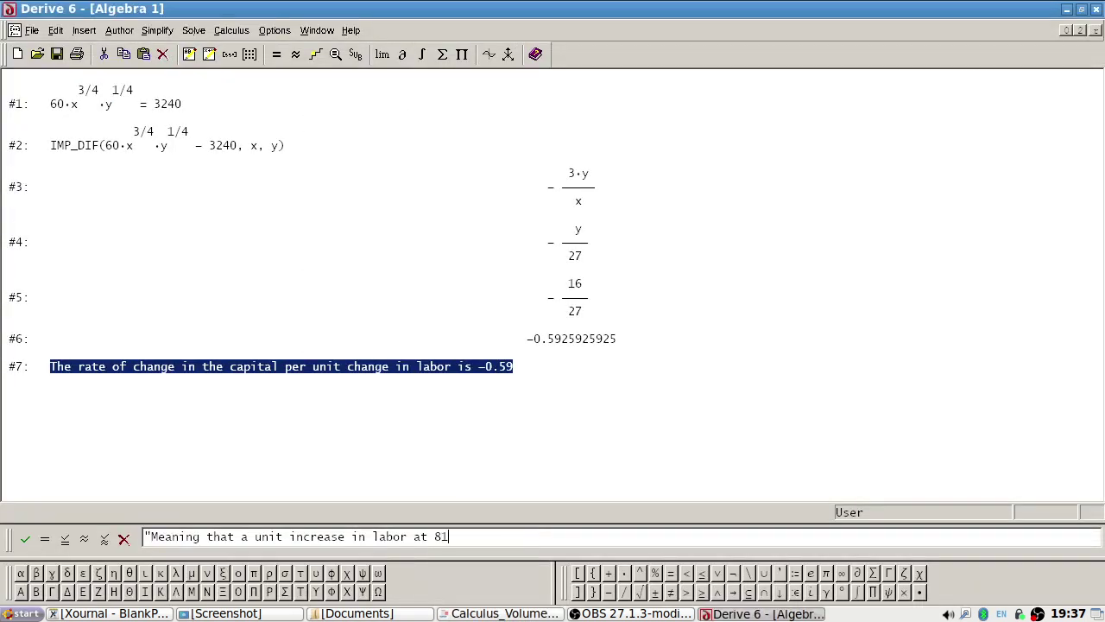
text( will reduce the need)
text(for )
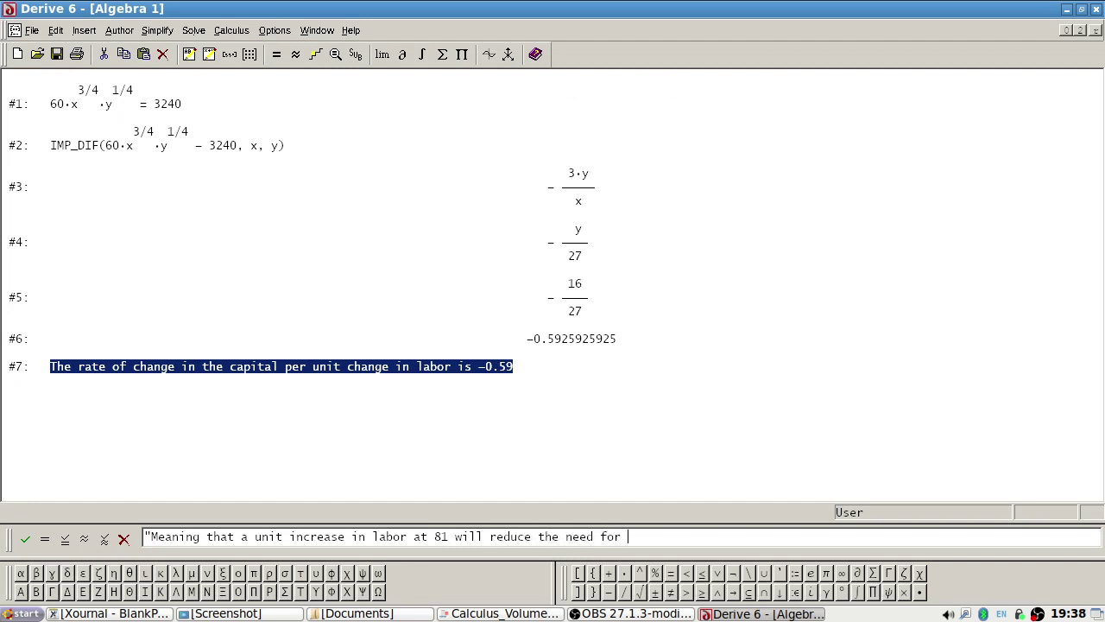
text(capital by 0.59")
key(Return)
- Check the Chapter 4 answer key for problem 323 and compare it with the worksheet
key(alt+Tab)
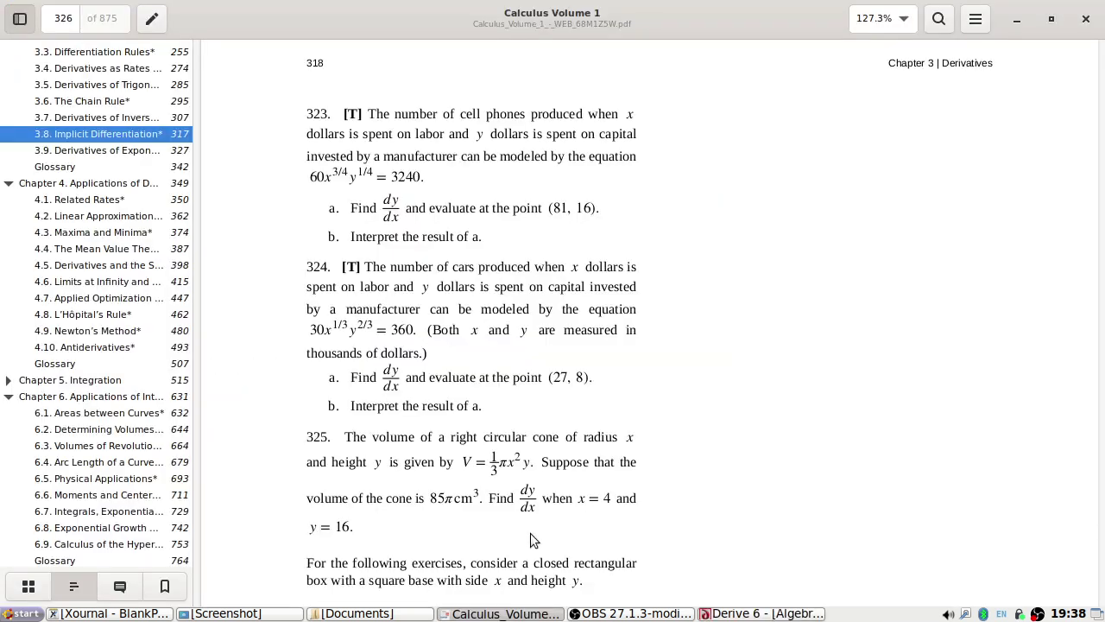
scroll(76, 466, down, 5)
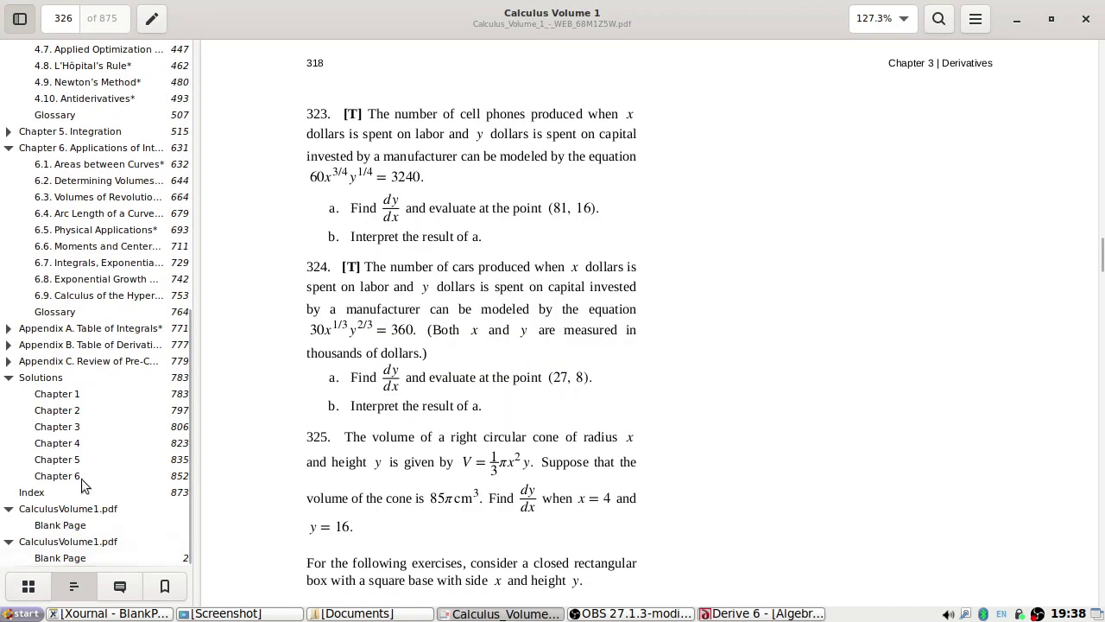
click(75, 427)
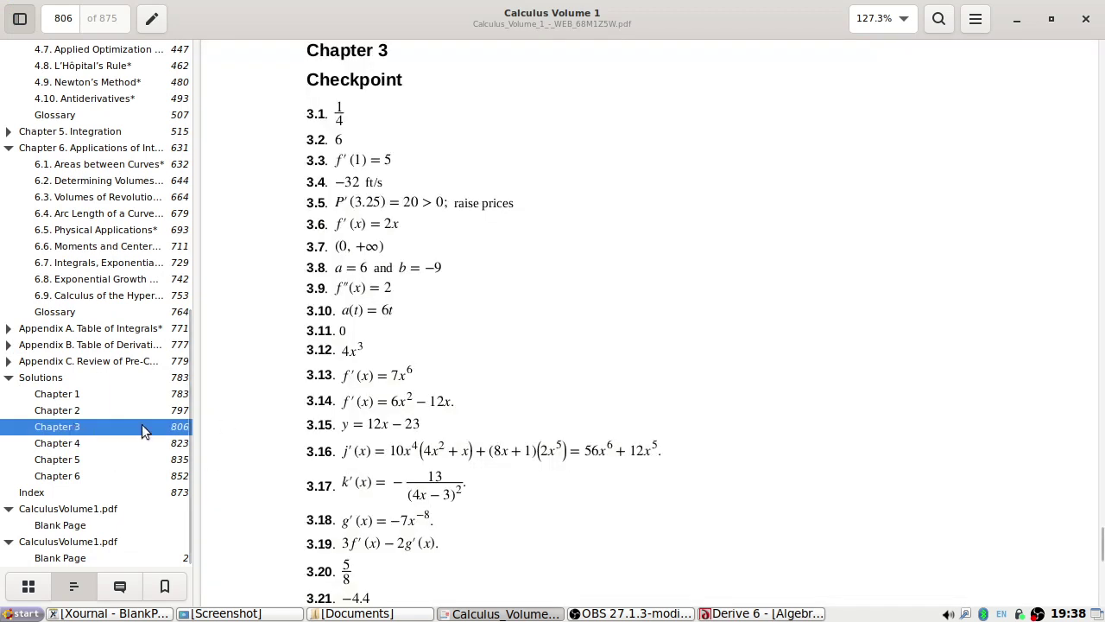
click(118, 442)
key(alt+Tab)
key(alt+Tab)
scroll(590, 239, up, 5)
scroll(587, 246, up, 10)
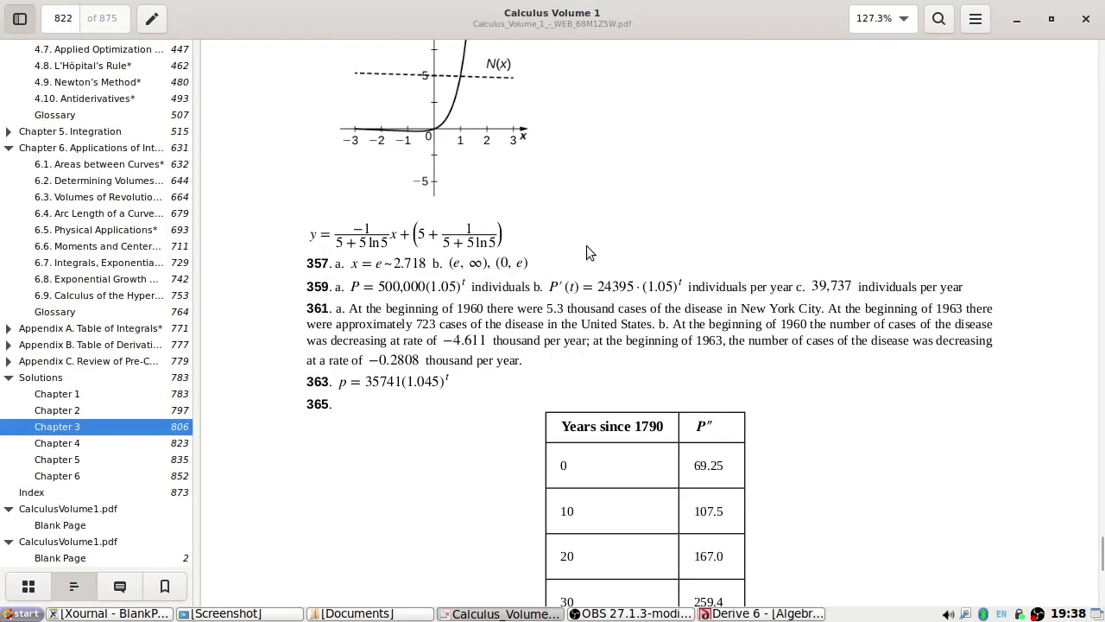
scroll(587, 246, up, 8)
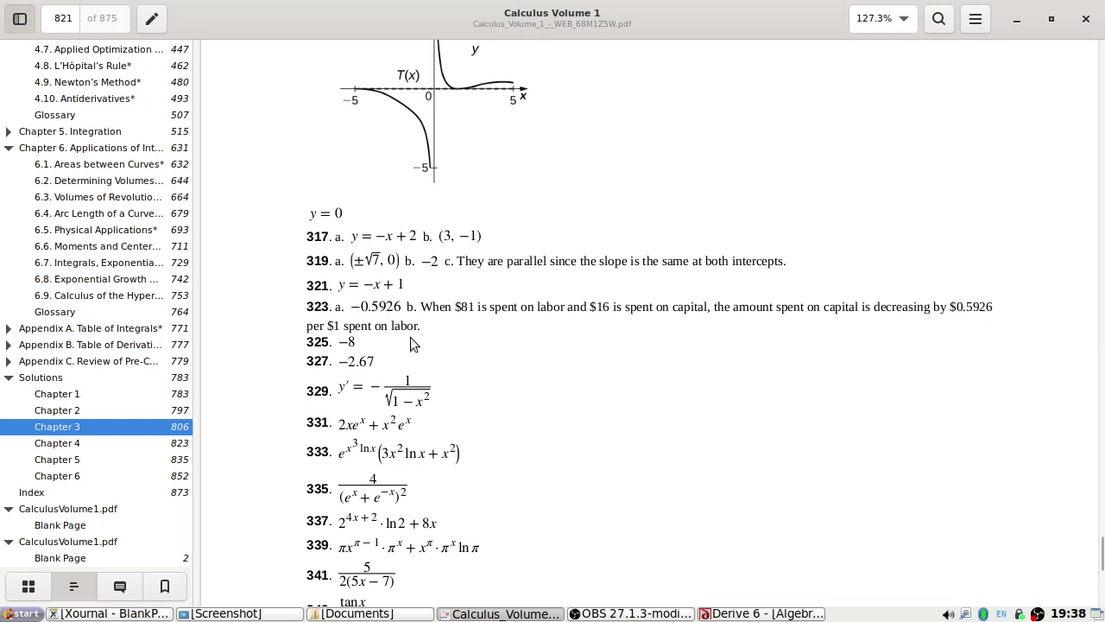
key(alt+Tab)
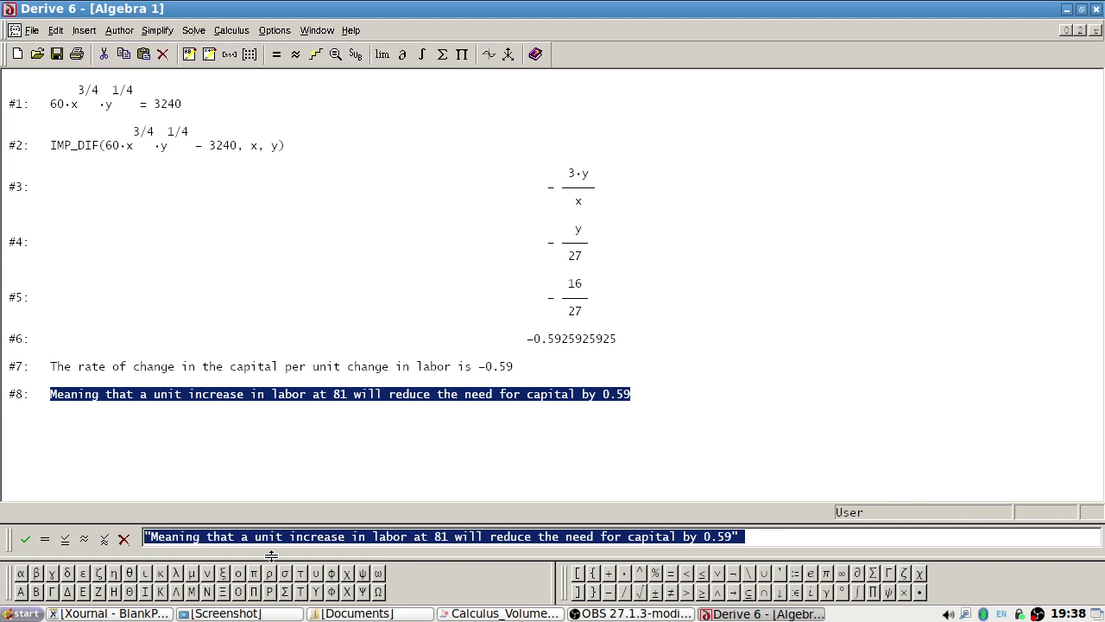
- Browse the textbook back to section 3.9 and problem 324, then return to Derive
key(alt+Tab)
scroll(80, 86, up, 2)
scroll(80, 86, up, 5)
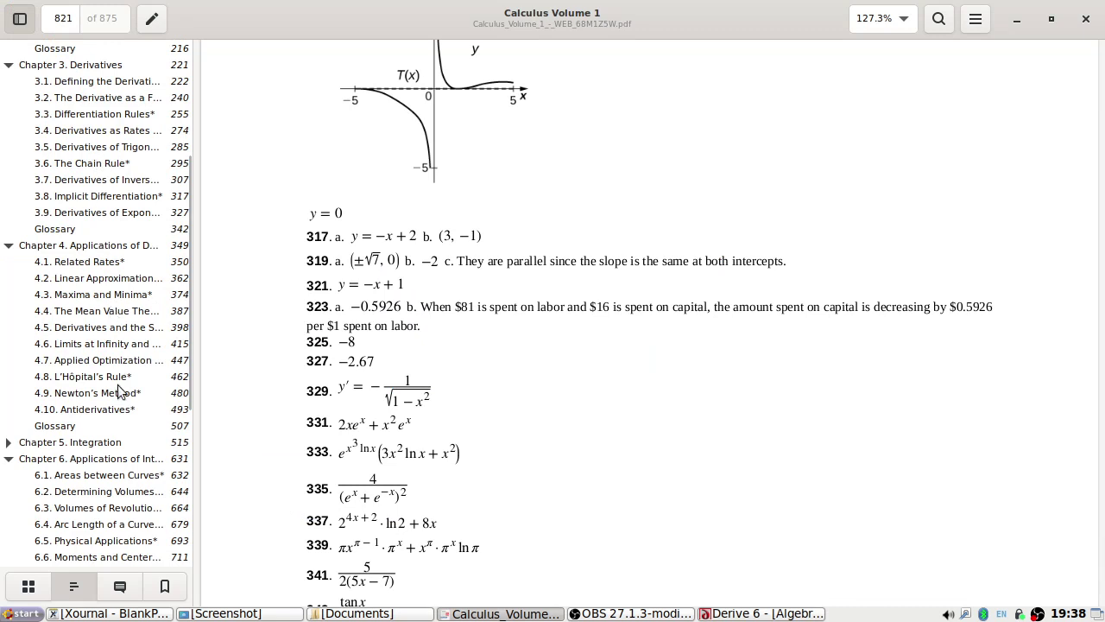
scroll(118, 388, up, 2)
click(104, 276)
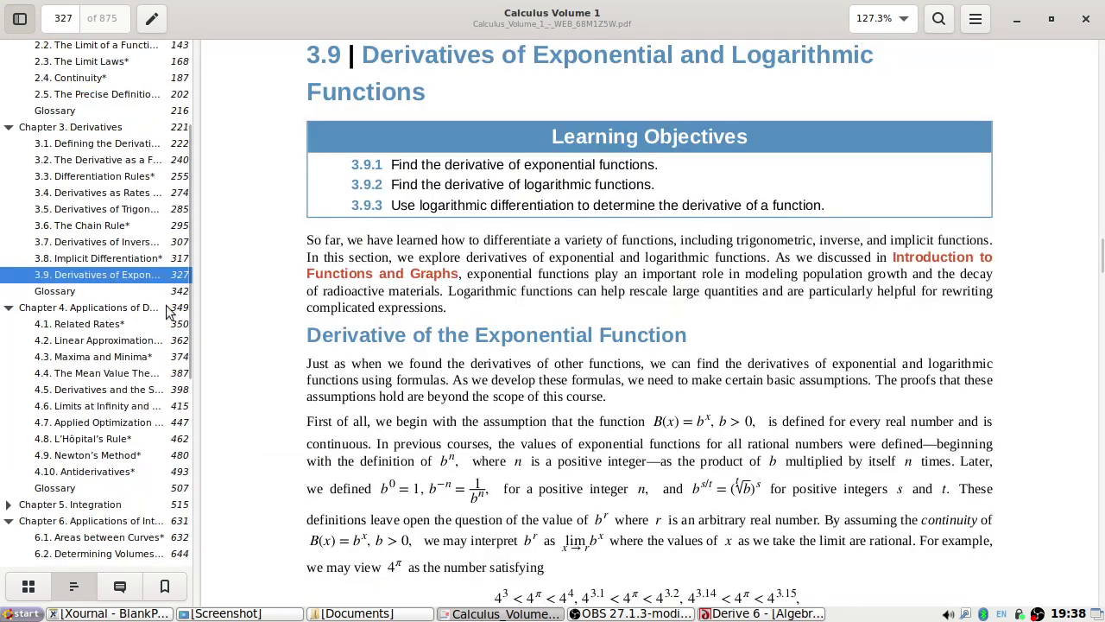
scroll(533, 342, up, 15)
scroll(533, 342, down, 1)
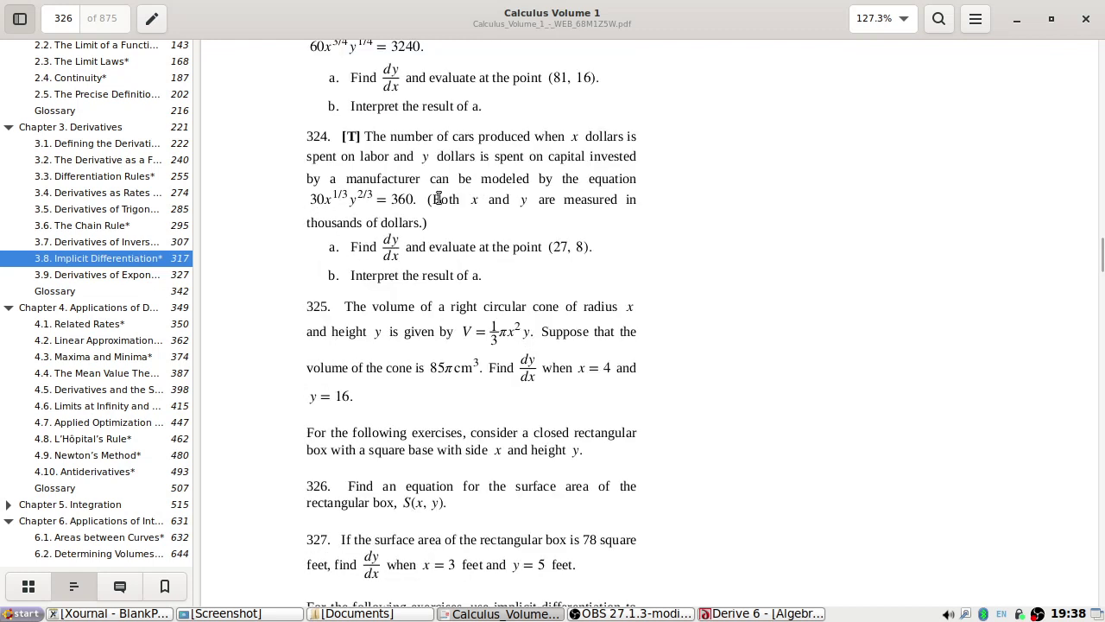
key(alt+Tab)
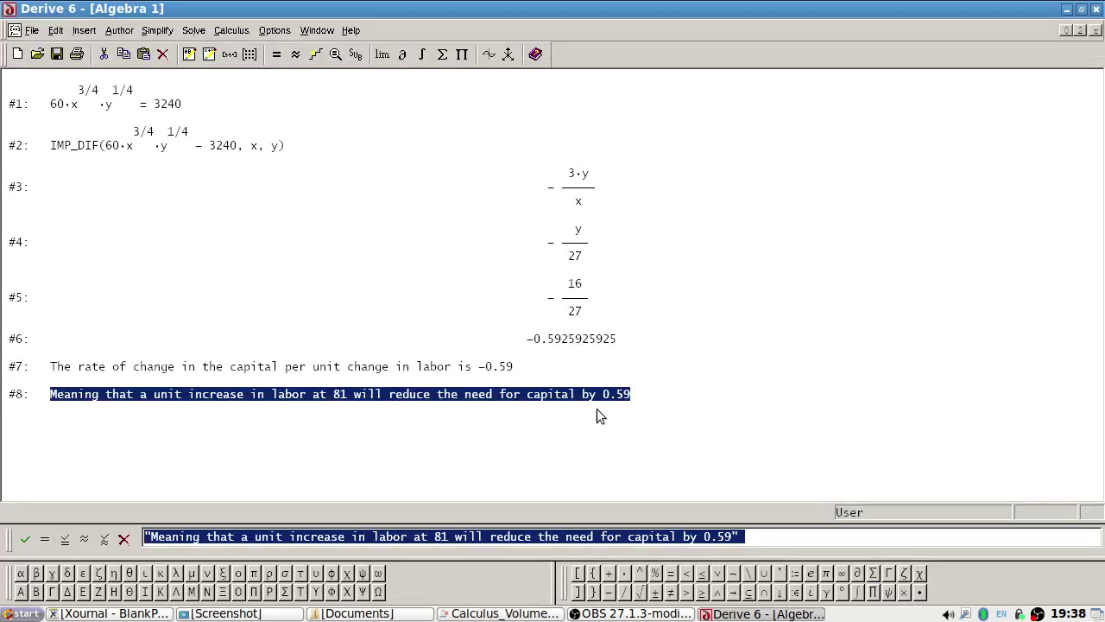
- Delete the previous problem's expressions and clear the leftover text from the entry line
click(165, 104)
key(Delete)
key(Delete)
key(Delete)
key(Delete)
key(Delete)
key(Delete)
key(Delete)
key(Delete)
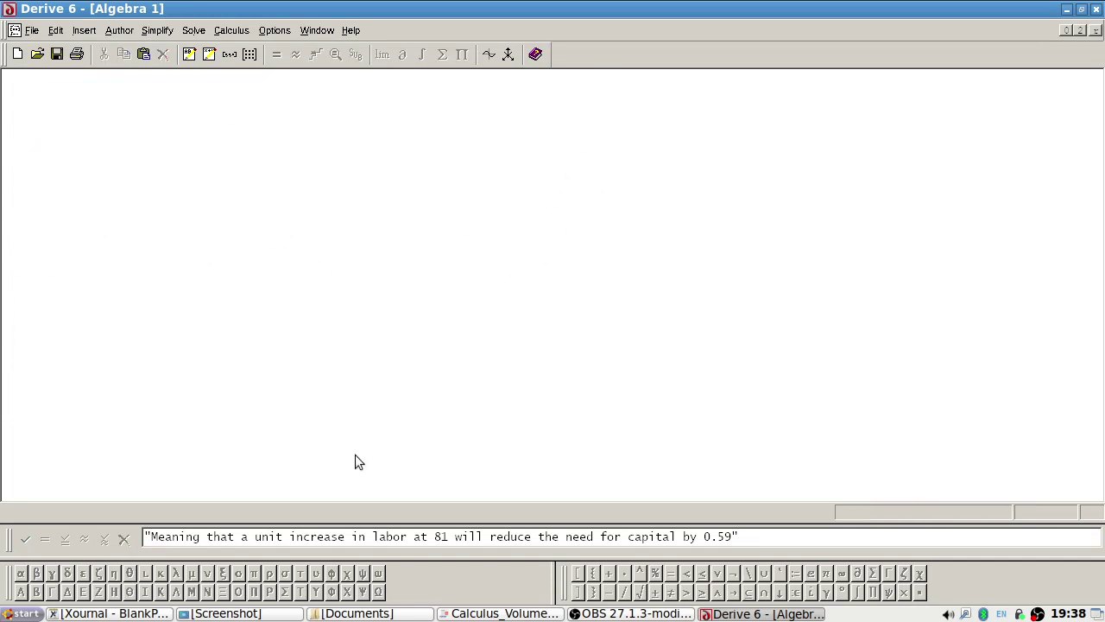
triple_click(397, 537)
key(Delete)
key(alt+Tab)
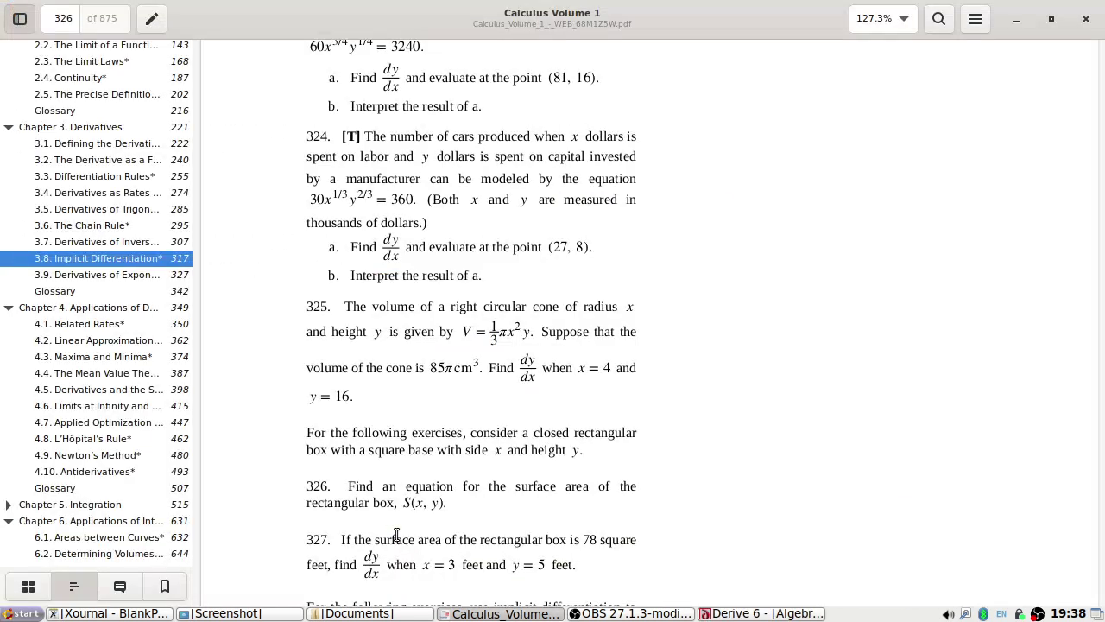
key(alt+Tab)
- Enter the production equation 30 x^(1/3) y^(2/3) = 360 as expression #1
text(3)
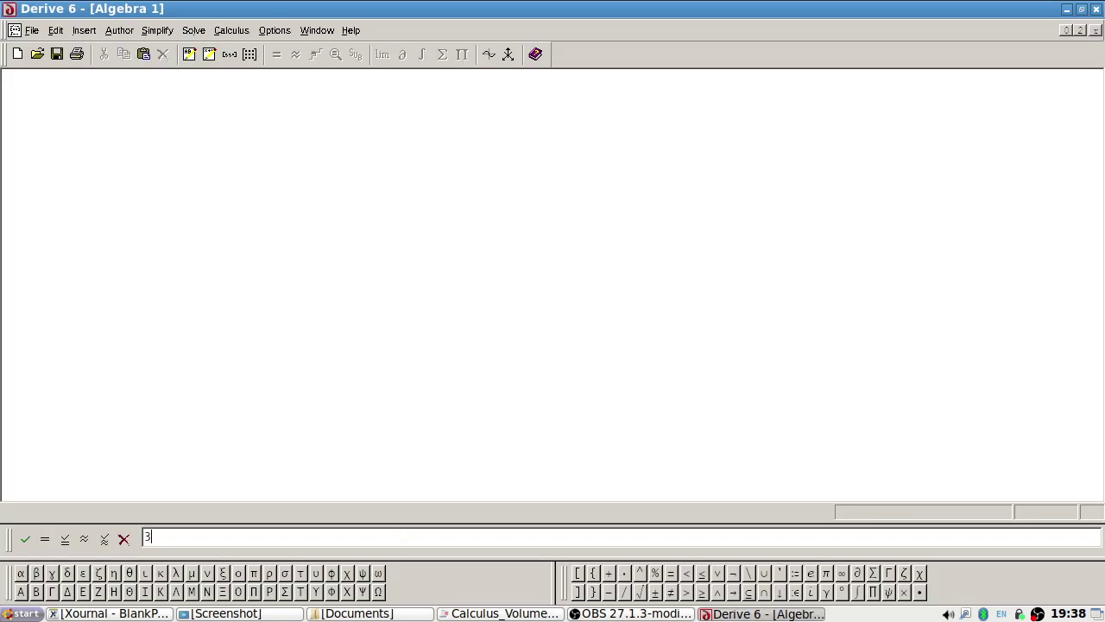
text(0 x ^(1/3))
key(alt+Tab)
key(alt+Tab)
text(y^())))
key(BackSpace)
key(BackSpace)
text(/3))
key(alt+Tab)
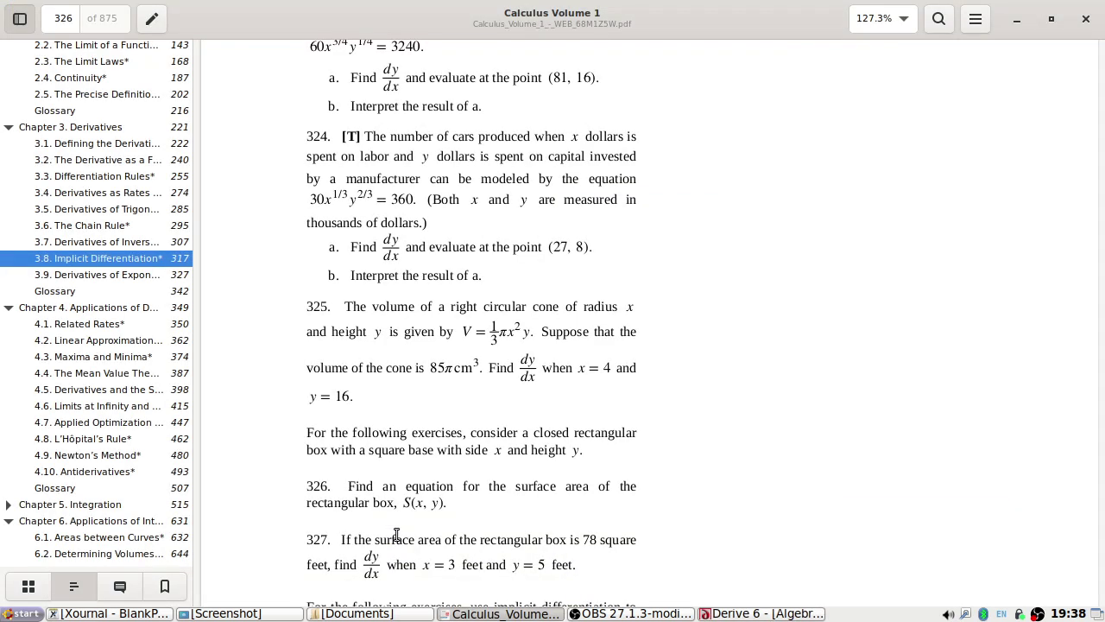
key(alt+Tab)
text(= 3)
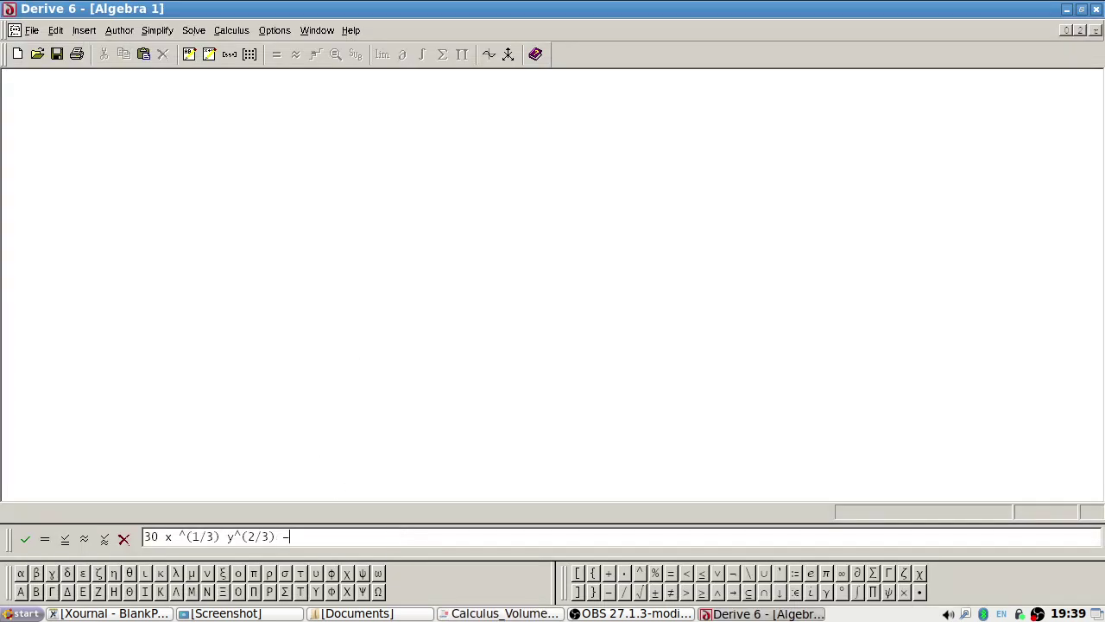
text(60)
key(Return)
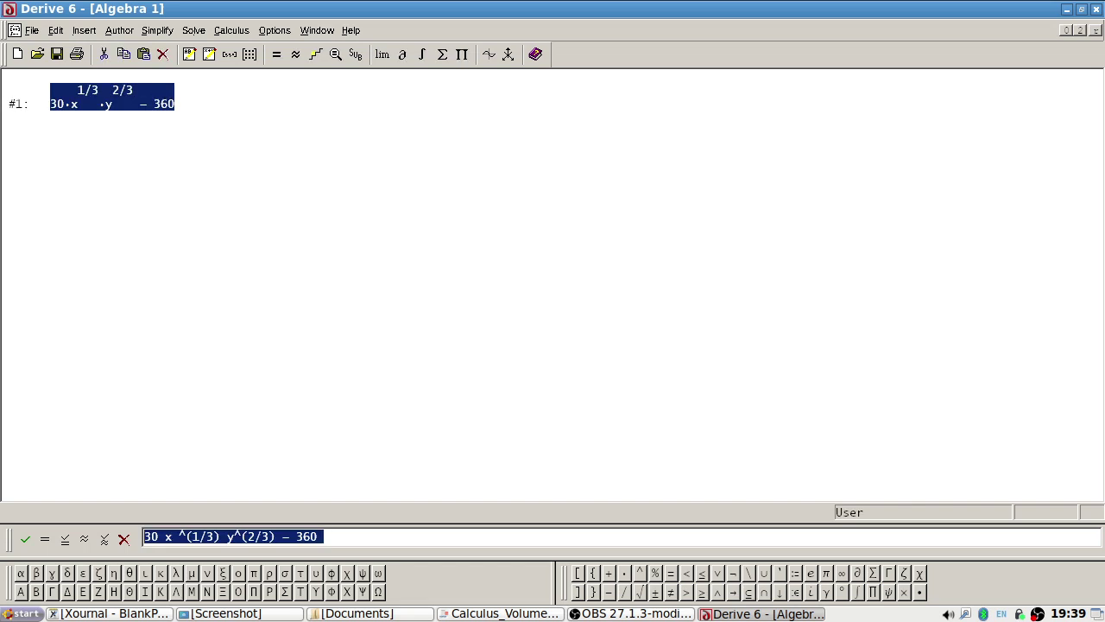
- Enter IMP_DIF(#1,x,y) and simplify it to −y/(2·x)
text(IMP_DIF()
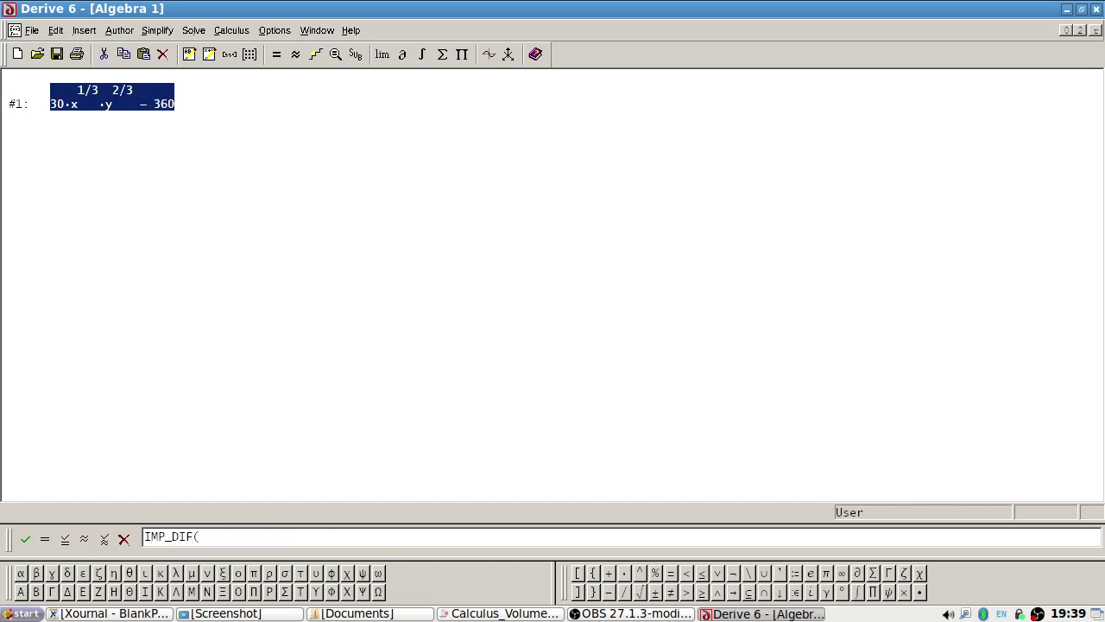
text(#1,x,y))
key(Return)
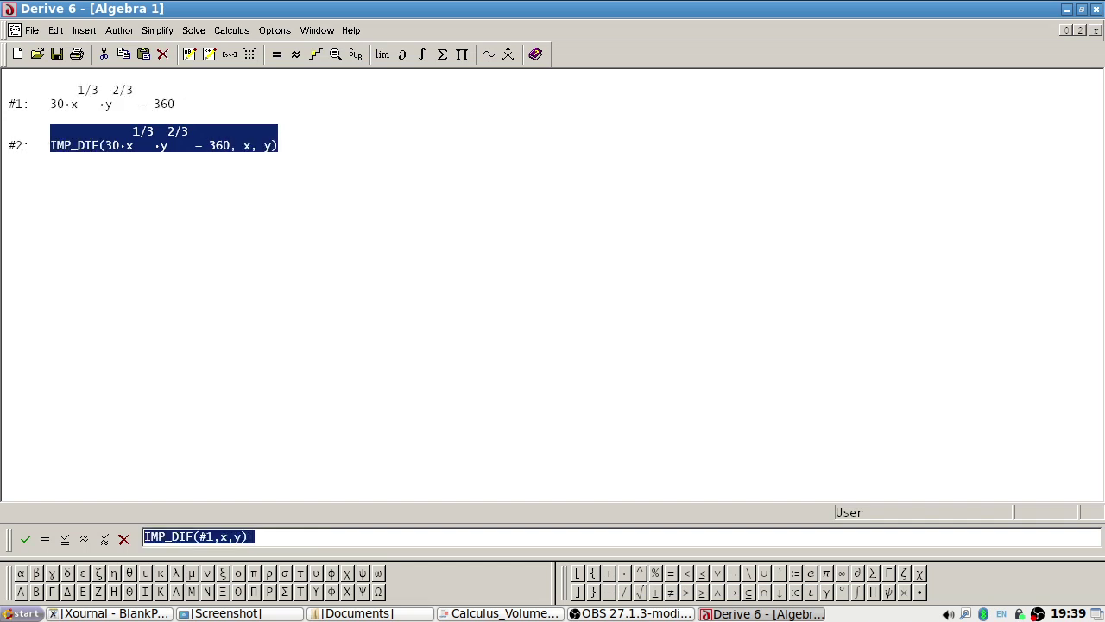
click(156, 31)
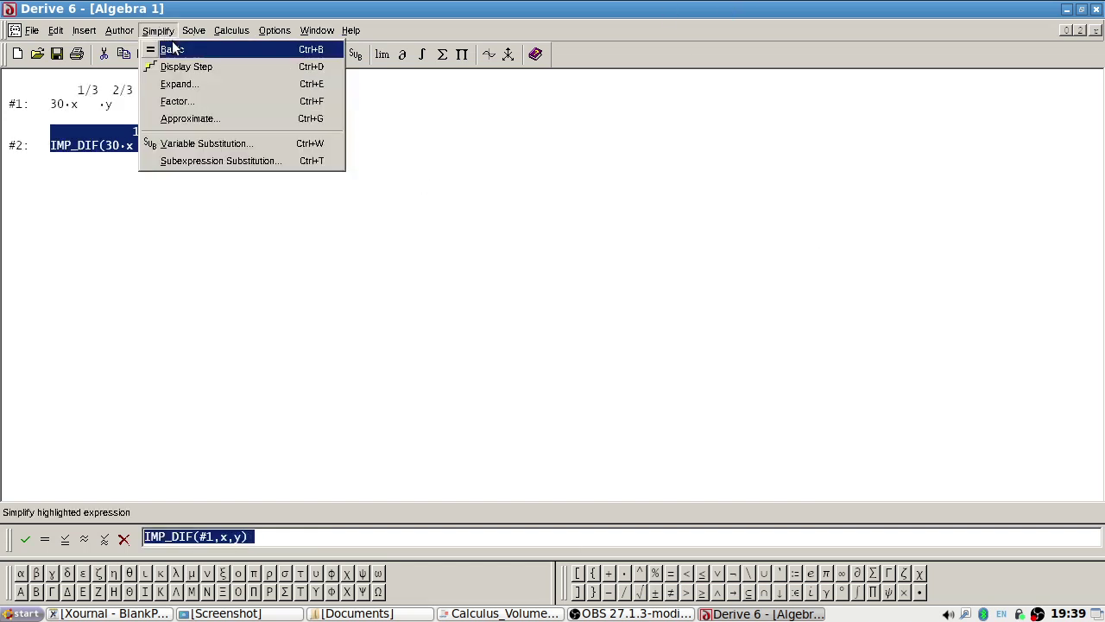
click(172, 45)
- Substitute x = 27, then y = 8, into the derivative to get −4/27
key(alt+Tab)
key(alt+Tab)
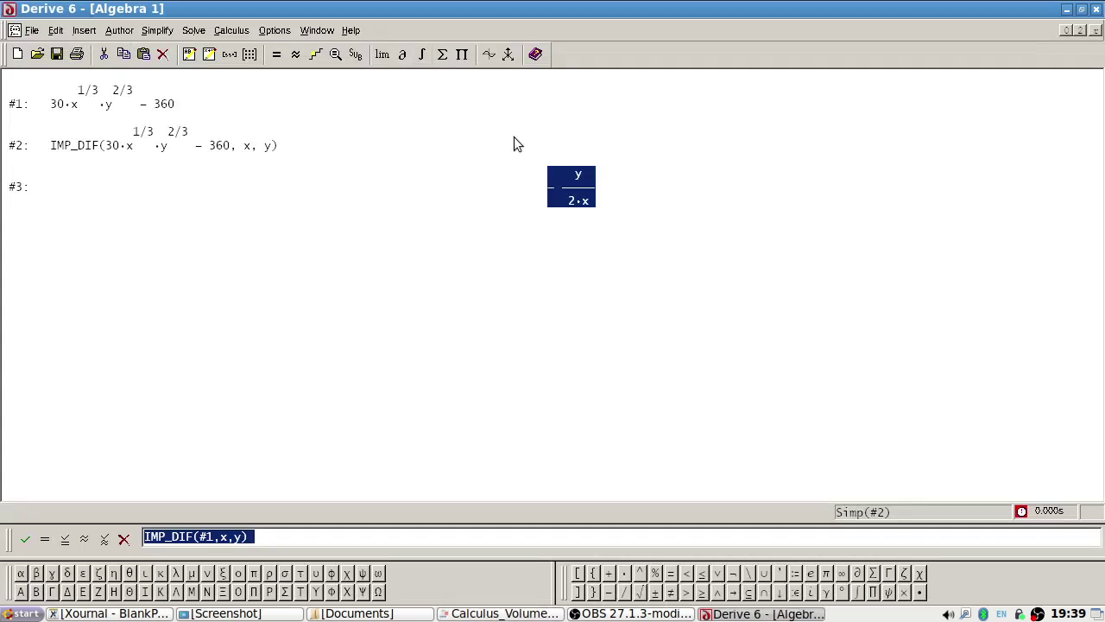
click(356, 57)
text(27)
click(565, 343)
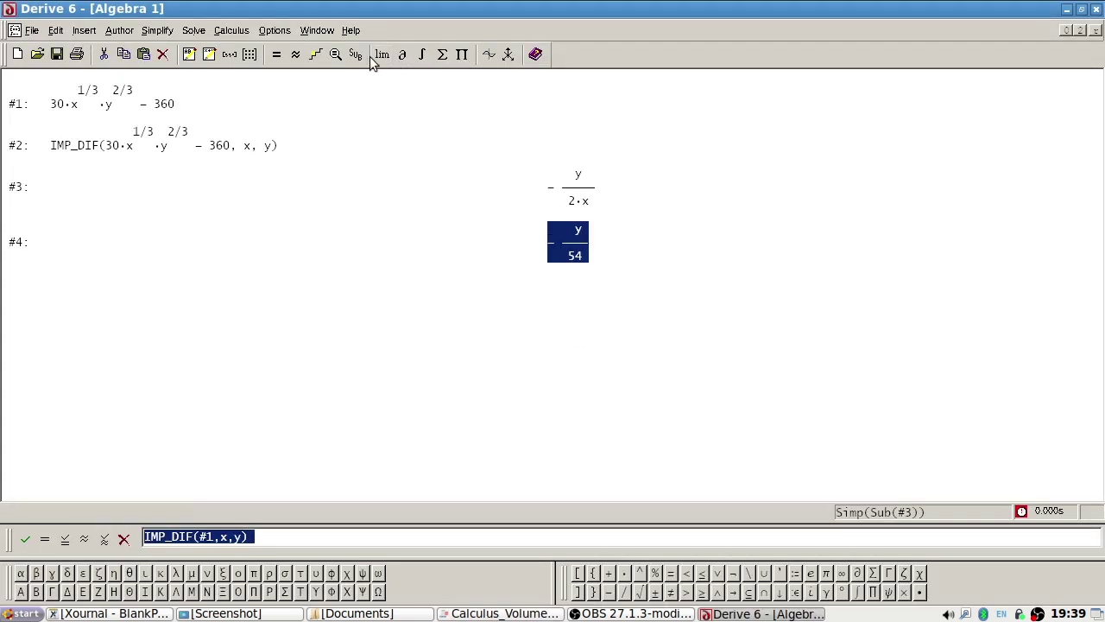
click(356, 54)
text(2)
click(570, 342)
- Approximate −4/27 to the decimal −0.1481481481
key(alt+Tab)
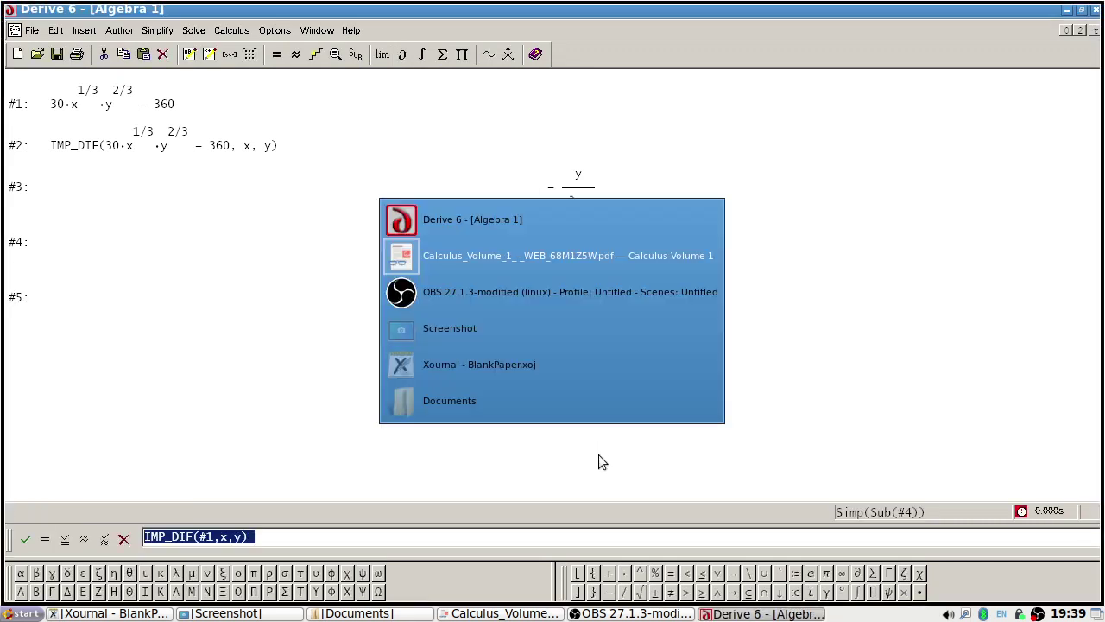
key(alt+Tab)
click(161, 33)
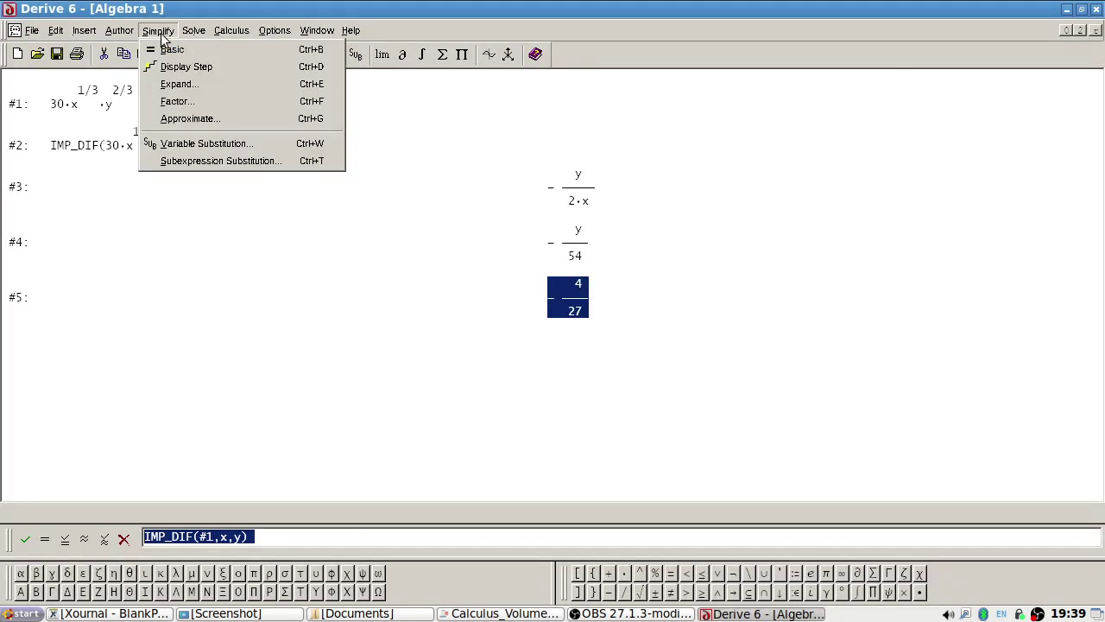
click(216, 121)
key(Return)
key(alt+Tab)
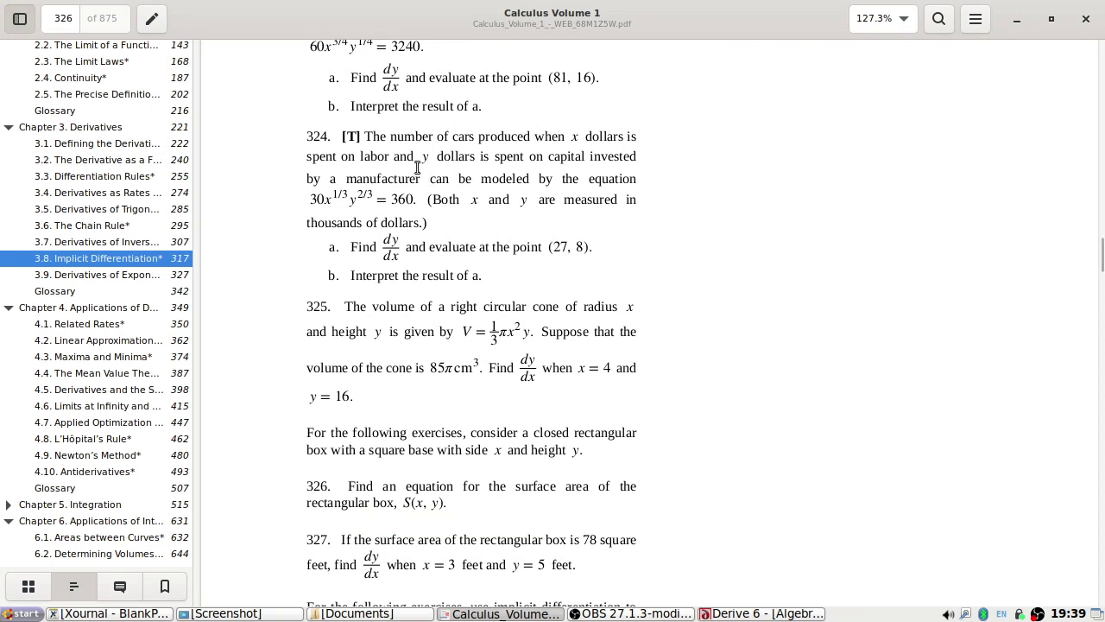
key(alt+Tab)
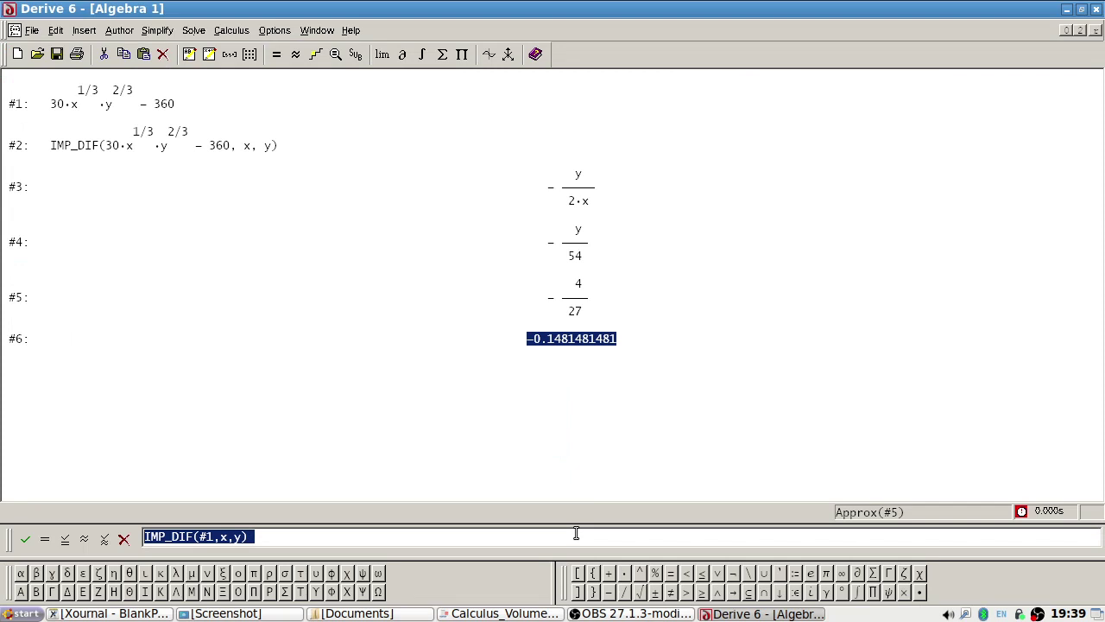
- Add note #7: a unit increase on labor yields a 0.15 capital reduction at (27,8)
text("A unit increase spent on )
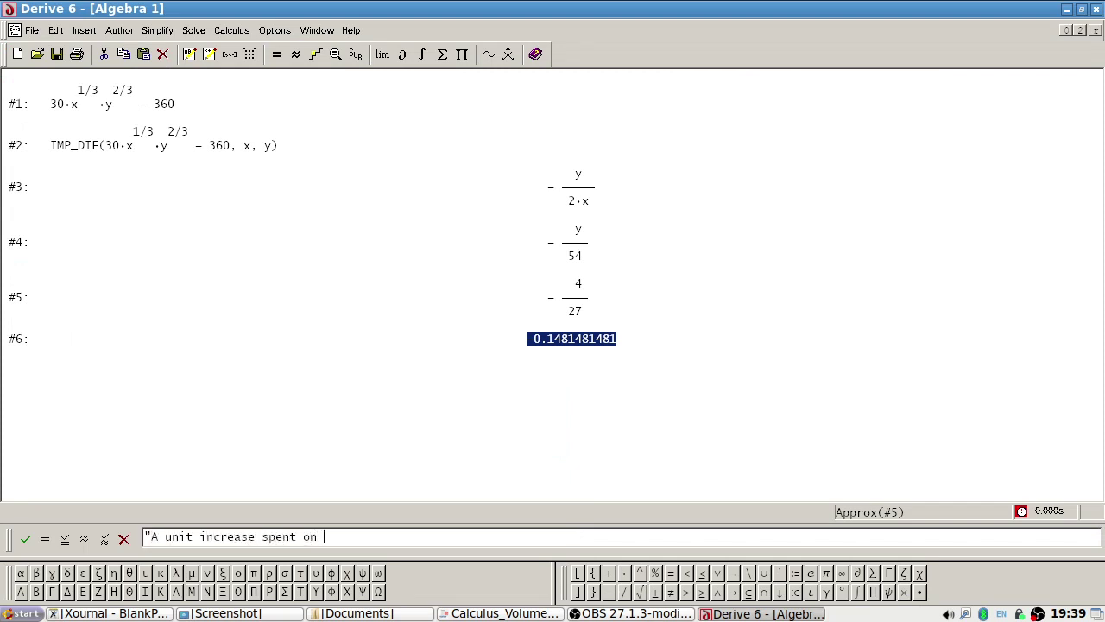
text(labor will result in 0.15 reduction sp)
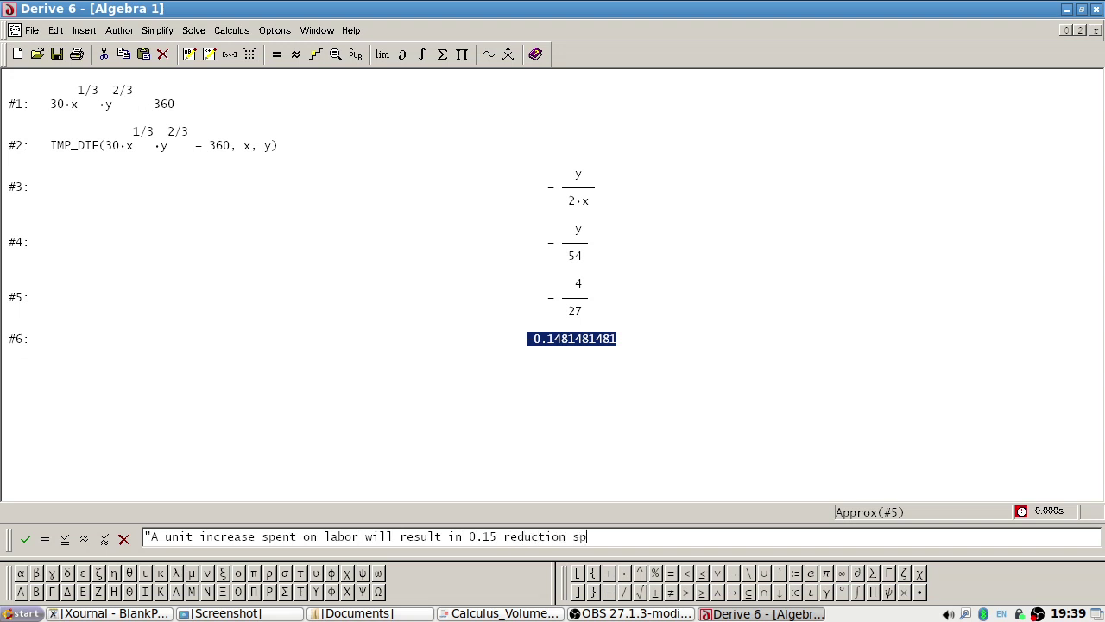
text(ent on capital at)
key(alt+Tab)
key(alt+Tab)
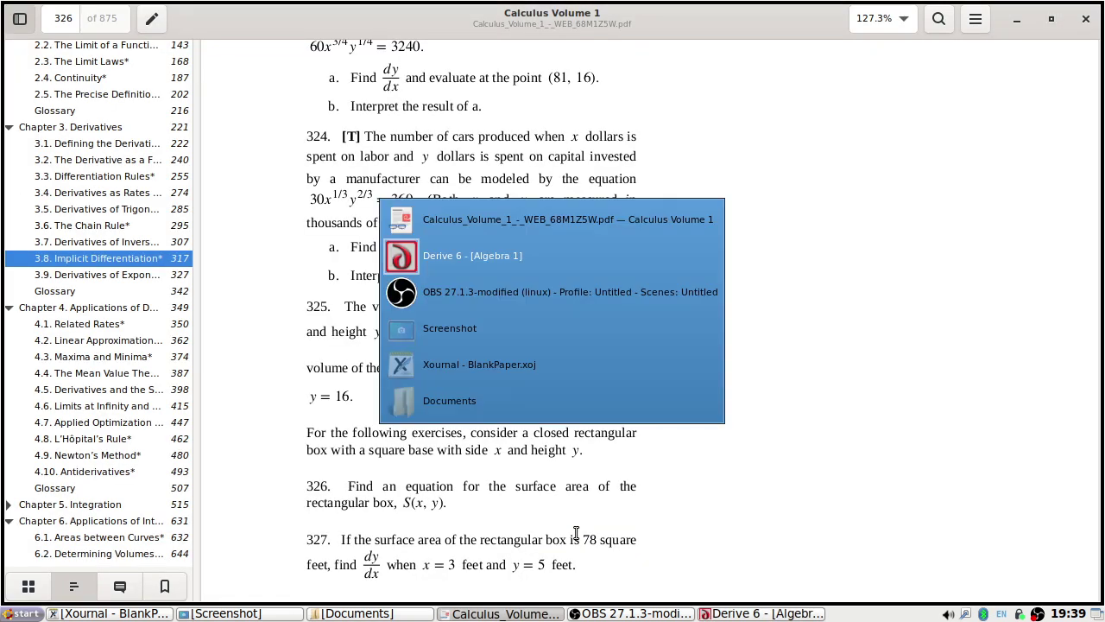
key(alt+Tab)
key(alt+Tab)
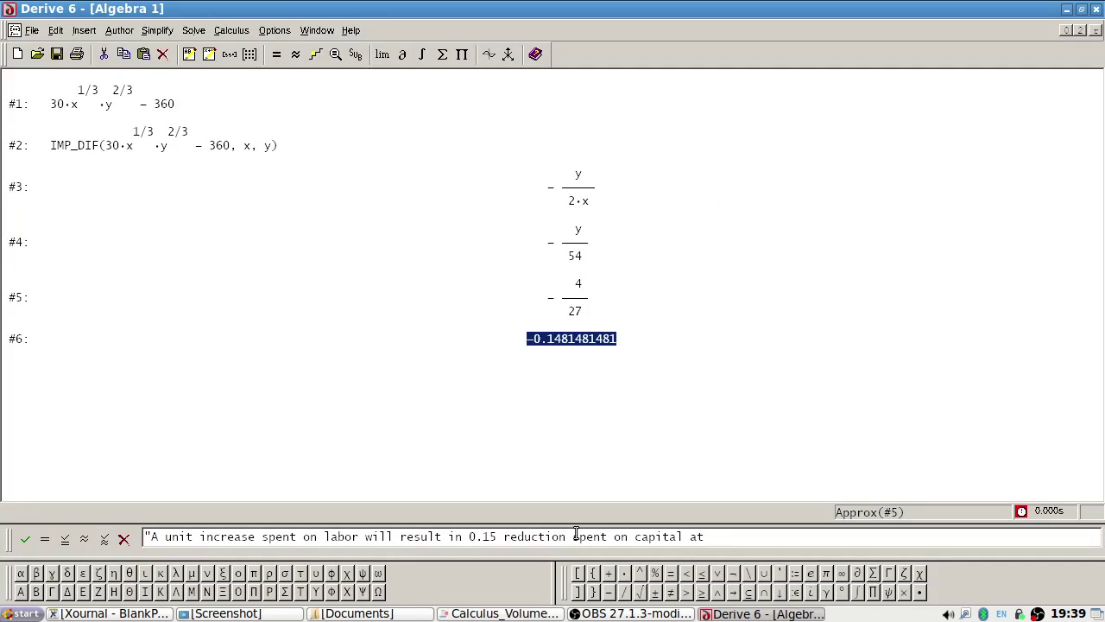
text(27,8 labor,capital")
key(Return)
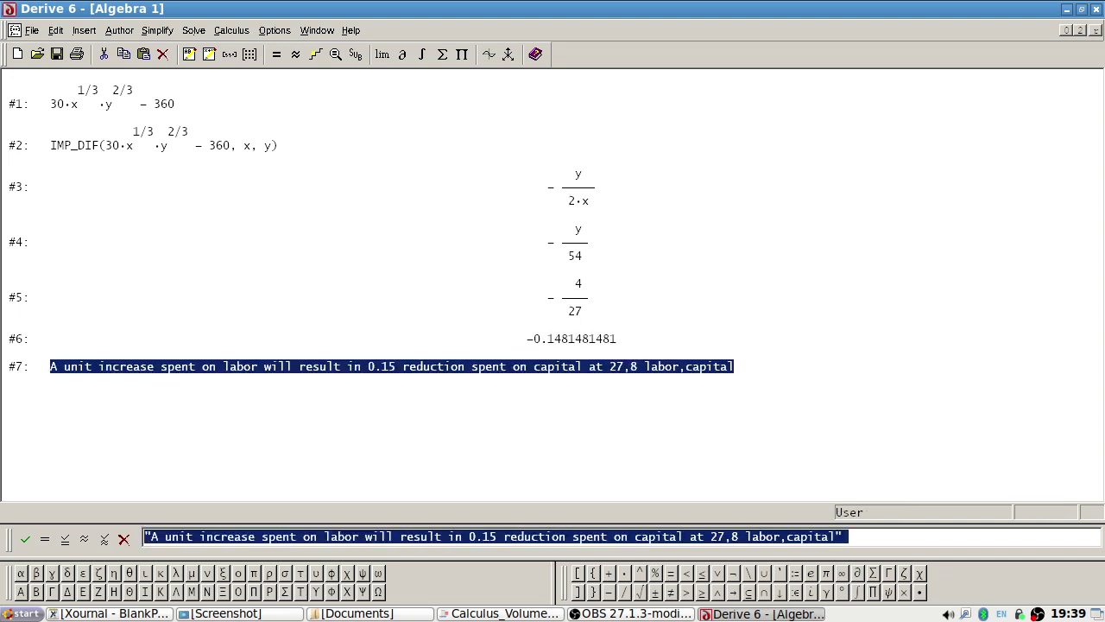
key(alt+Tab)
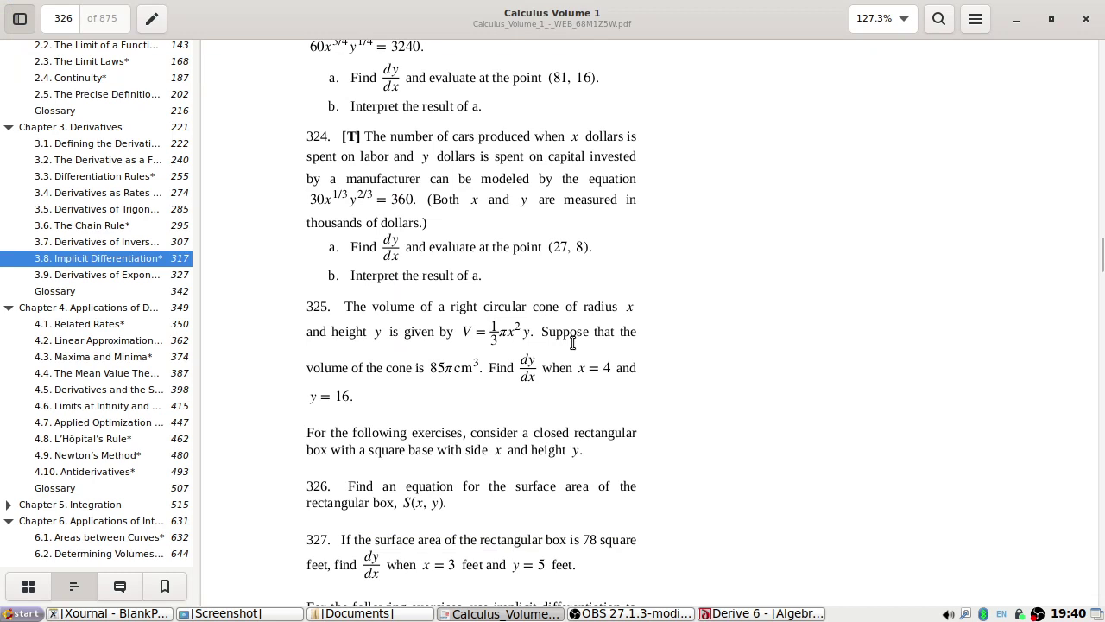
- Capture a selection screenshot of problems 325–330 and copy it to the clipboard
scroll(571, 341, down, 3)
scroll(570, 341, down, 2)
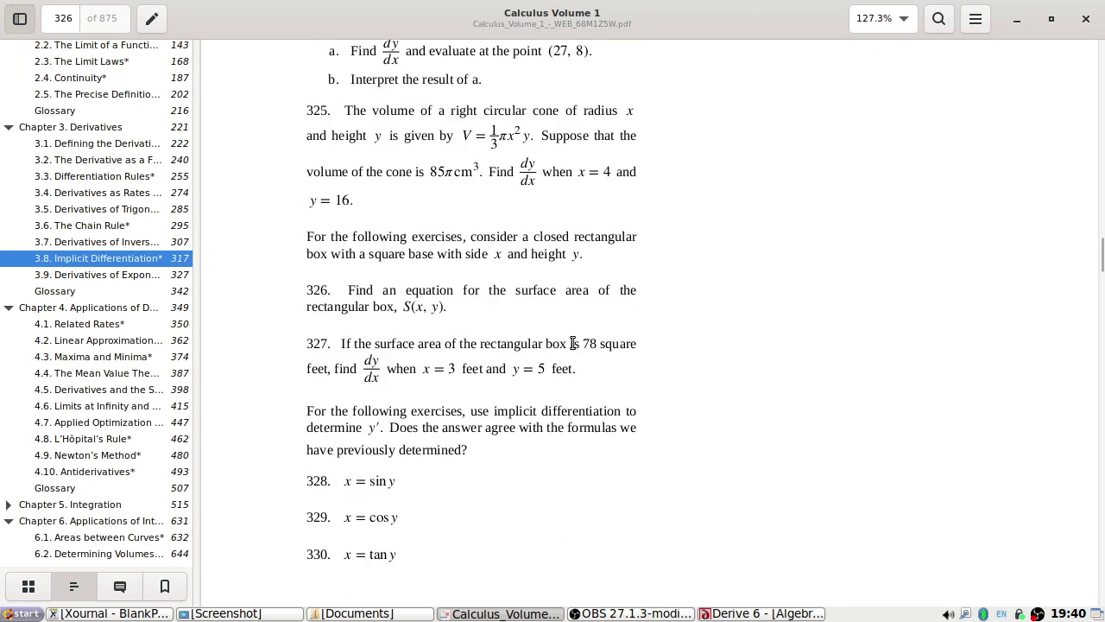
scroll(524, 378, down, 2)
scroll(524, 378, up, 2)
key(alt+Tab)
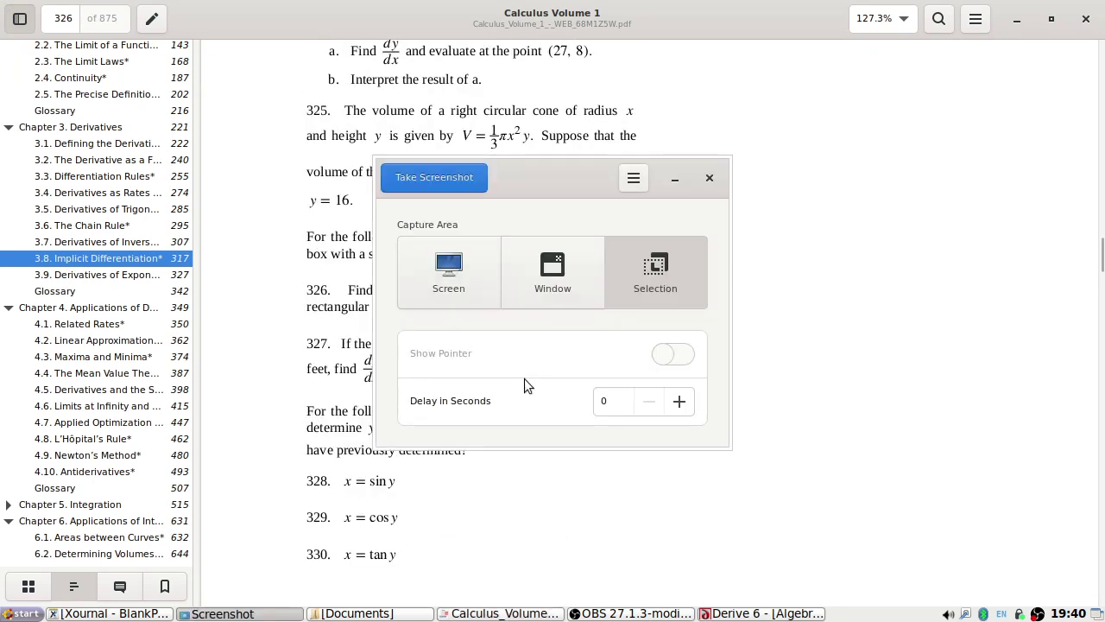
click(434, 178)
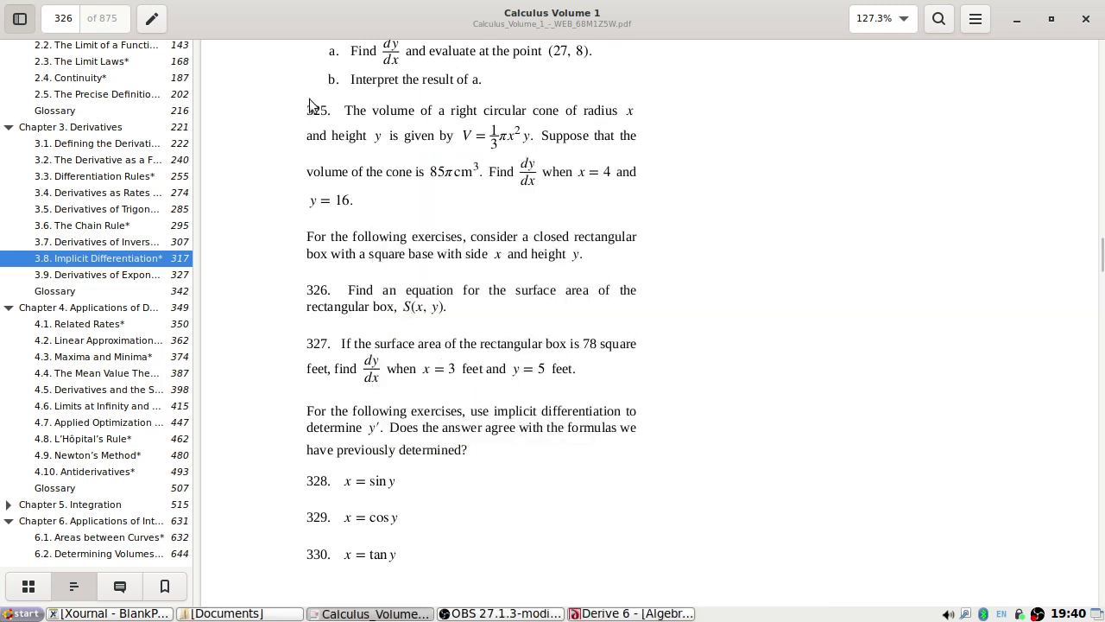
click(555, 132)
click(654, 263)
click(436, 178)
drag(297, 96, 661, 570)
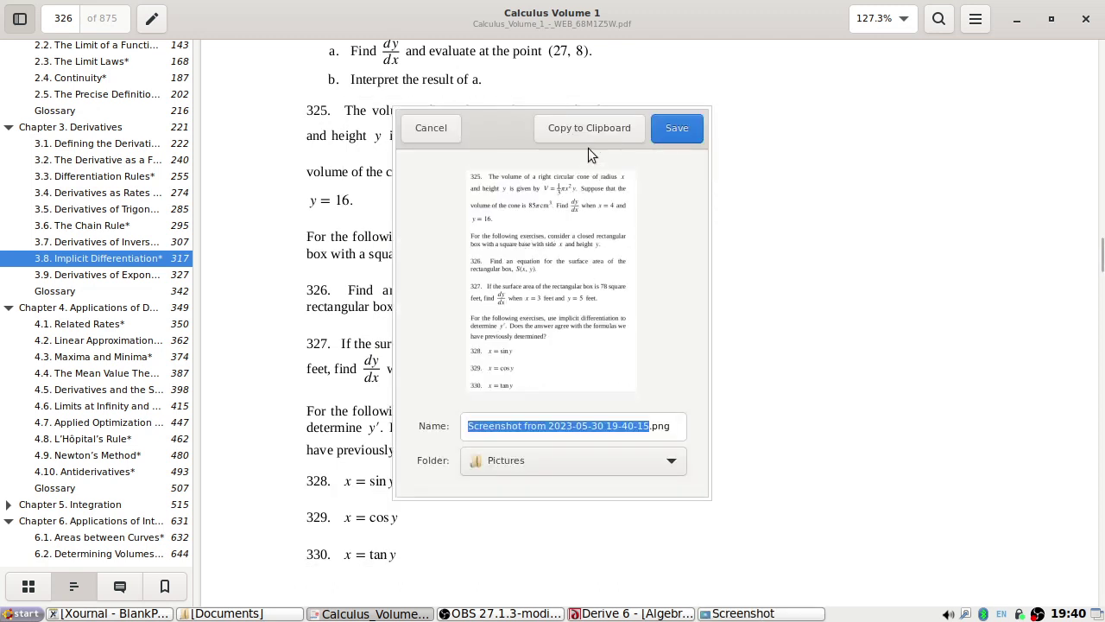
click(585, 126)
click(162, 614)
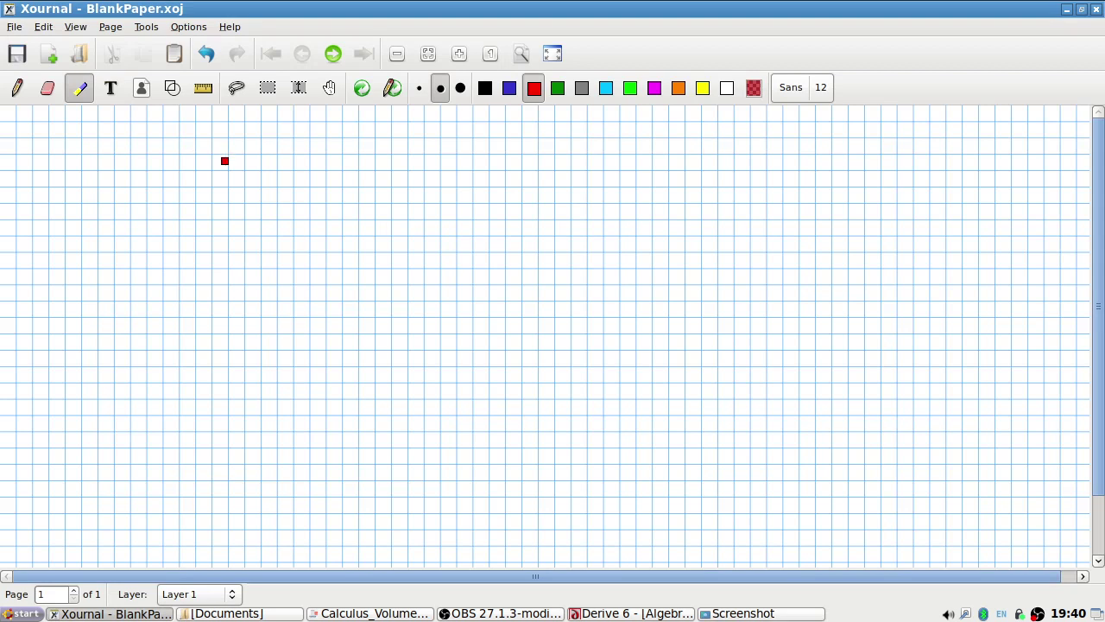
- Paste the problems 325–330 excerpt at the top-left, go fullscreen, and pick a green pen
key(ctrl+v)
drag(394, 330, 220, 203)
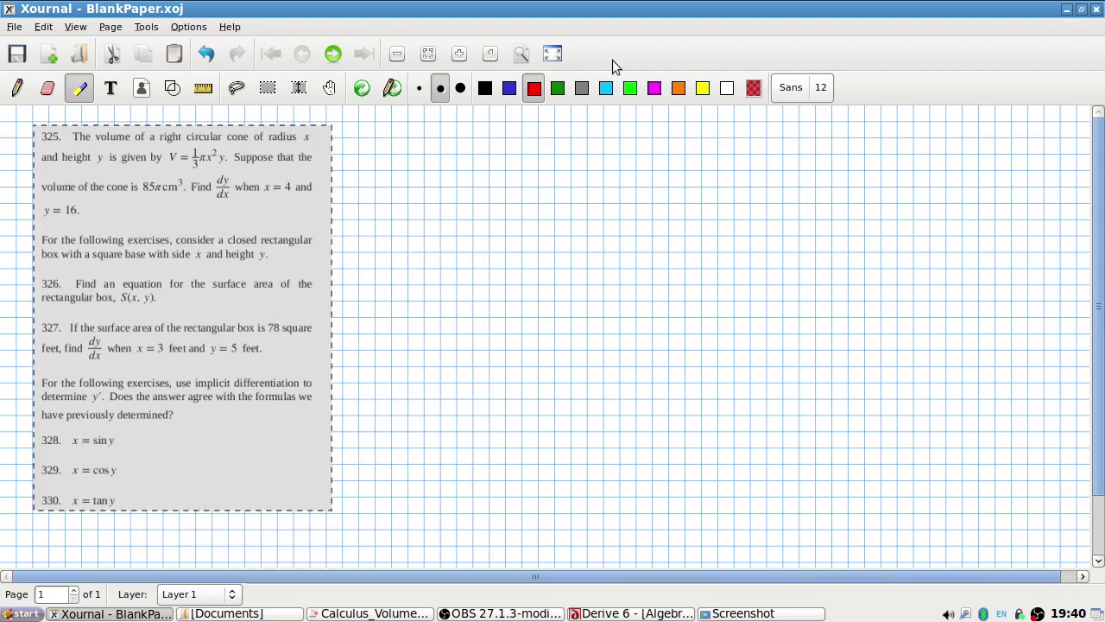
click(555, 54)
click(17, 51)
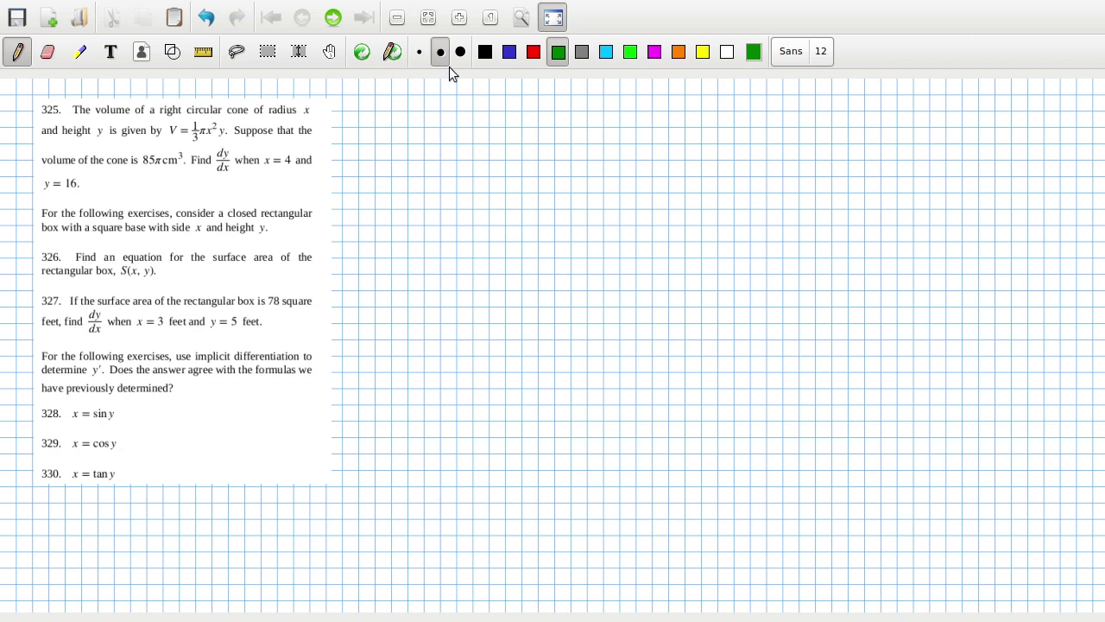
- Switch to black ink and write the cone volume equation (1/3)πx²y = 85π
click(485, 51)
drag(356, 95, 356, 110)
mouse_move(344, 115)
mouse_down()
mouse_move(365, 108)
mouse_move(350, 131)
mouse_up()
drag(371, 107, 378, 120)
drag(366, 109, 401, 116)
mouse_move(406, 98)
mouse_down()
mouse_move(421, 126)
mouse_move(460, 100)
mouse_up()
mouse_move(449, 107)
mouse_down()
mouse_move(475, 97)
mouse_move(485, 107)
mouse_up()
mouse_move(487, 93)
mouse_down()
mouse_move(524, 97)
mouse_move(528, 120)
mouse_up()
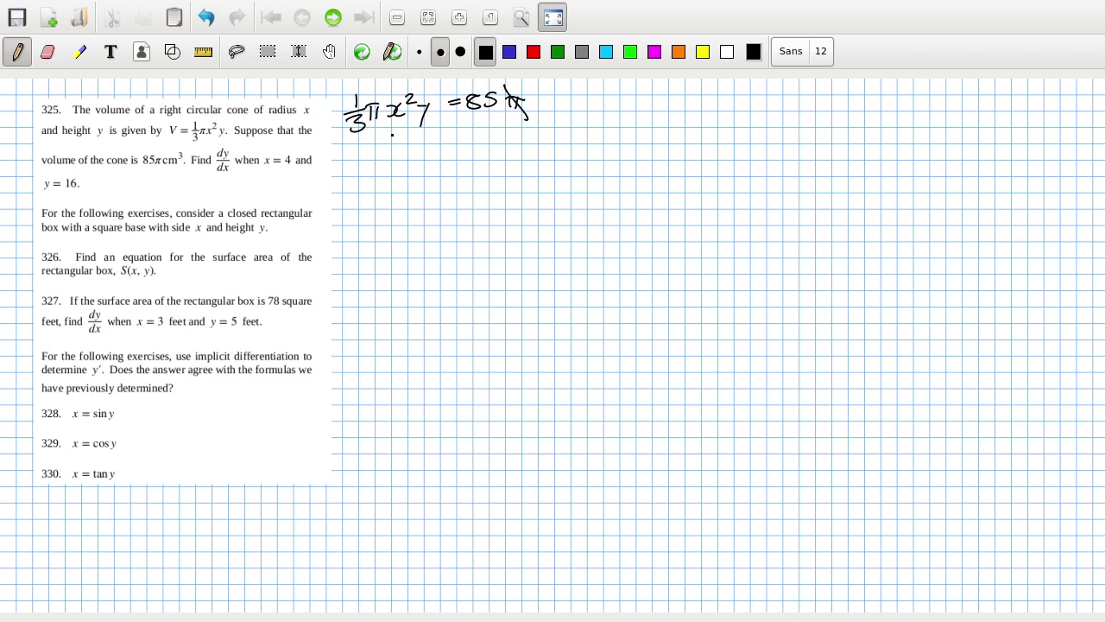
- Cancel π to get x²y = 255 and tick the volume formula in the problem
mouse_move(374, 95)
mouse_down()
mouse_move(393, 122)
mouse_move(379, 164)
mouse_up()
mouse_move(387, 145)
mouse_down()
mouse_move(374, 166)
mouse_move(403, 147)
mouse_move(413, 159)
mouse_up()
mouse_move(418, 148)
mouse_down()
mouse_move(408, 178)
mouse_move(442, 145)
mouse_up()
drag(432, 153, 447, 150)
click(471, 146)
drag(459, 141, 489, 150)
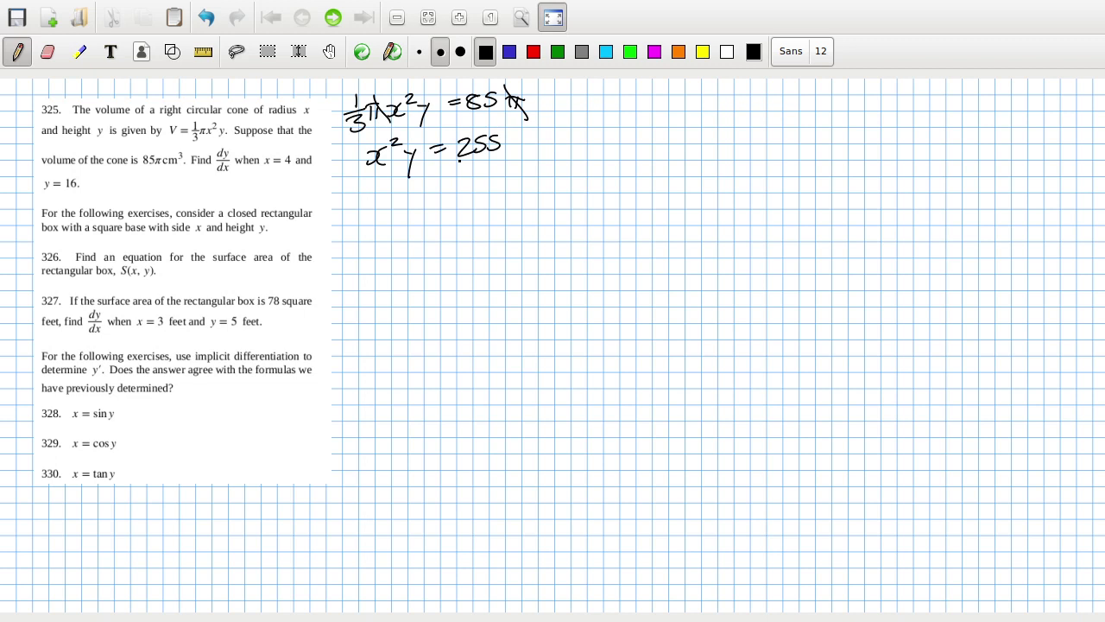
drag(145, 148, 164, 137)
- Write the implicit derivative 2xy + x² dy/dx = 0
mouse_move(346, 194)
mouse_down()
mouse_move(360, 206)
mouse_move(396, 201)
mouse_up()
mouse_move(400, 189)
mouse_down()
mouse_move(387, 216)
mouse_move(426, 194)
mouse_move(447, 205)
mouse_move(462, 189)
mouse_move(473, 204)
mouse_up()
mouse_move(479, 184)
mouse_down()
mouse_move(491, 184)
mouse_move(485, 202)
mouse_up()
mouse_move(463, 205)
mouse_down()
mouse_move(494, 203)
mouse_move(471, 233)
mouse_up()
mouse_move(473, 214)
mouse_down()
mouse_move(475, 233)
mouse_move(491, 227)
mouse_up()
drag(494, 215, 485, 229)
drag(506, 193, 516, 192)
drag(504, 201, 517, 200)
mouse_move(525, 190)
mouse_down()
mouse_move(522, 202)
mouse_move(527, 190)
mouse_up()
- Solve for dy/dx = −2xy/x² on a new line
drag(369, 264, 363, 276)
mouse_move(373, 253)
mouse_down()
mouse_move(370, 274)
mouse_move(388, 252)
mouse_up()
drag(388, 252, 382, 272)
drag(360, 280, 390, 273)
mouse_move(378, 298)
mouse_down()
mouse_move(427, 265)
mouse_move(467, 265)
mouse_up()
mouse_move(470, 259)
mouse_down()
mouse_move(482, 255)
mouse_move(483, 277)
mouse_up()
mouse_move(488, 259)
mouse_down()
mouse_move(499, 270)
mouse_move(487, 271)
mouse_move(515, 281)
mouse_up()
mouse_move(463, 281)
mouse_down()
mouse_move(531, 273)
mouse_move(499, 308)
mouse_move(522, 290)
mouse_up()
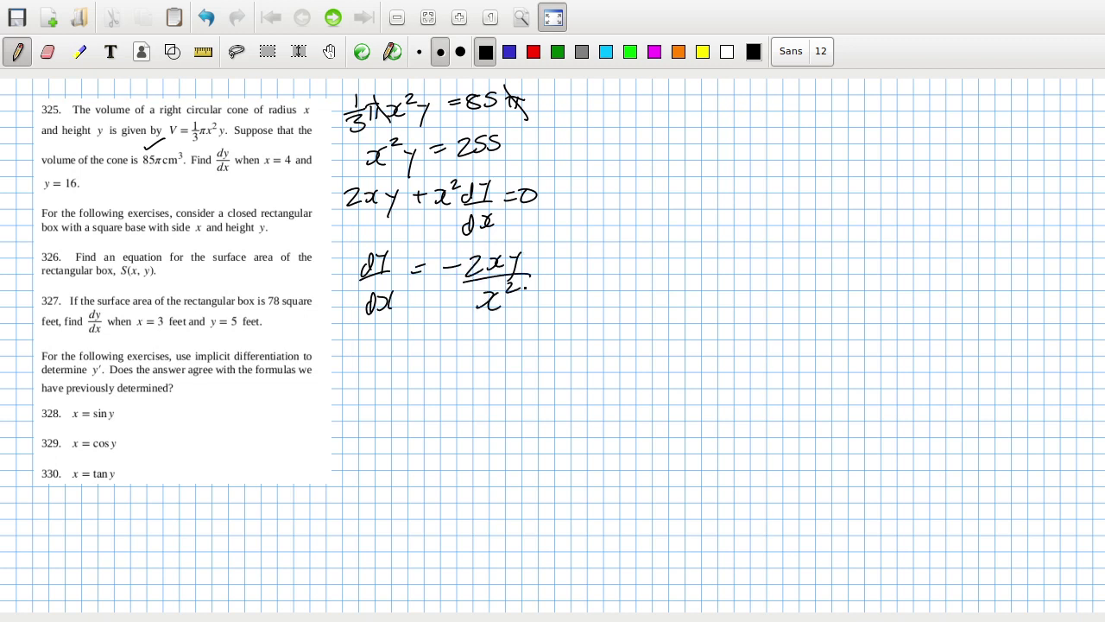
- Simplify to dy/dx = −2y/x and evaluate it as −8
drag(406, 342, 417, 342)
drag(403, 349, 441, 344)
drag(449, 338, 480, 353)
mouse_move(455, 368)
mouse_down()
mouse_move(457, 379)
mouse_move(477, 378)
mouse_move(504, 341)
mouse_up()
drag(489, 349, 500, 349)
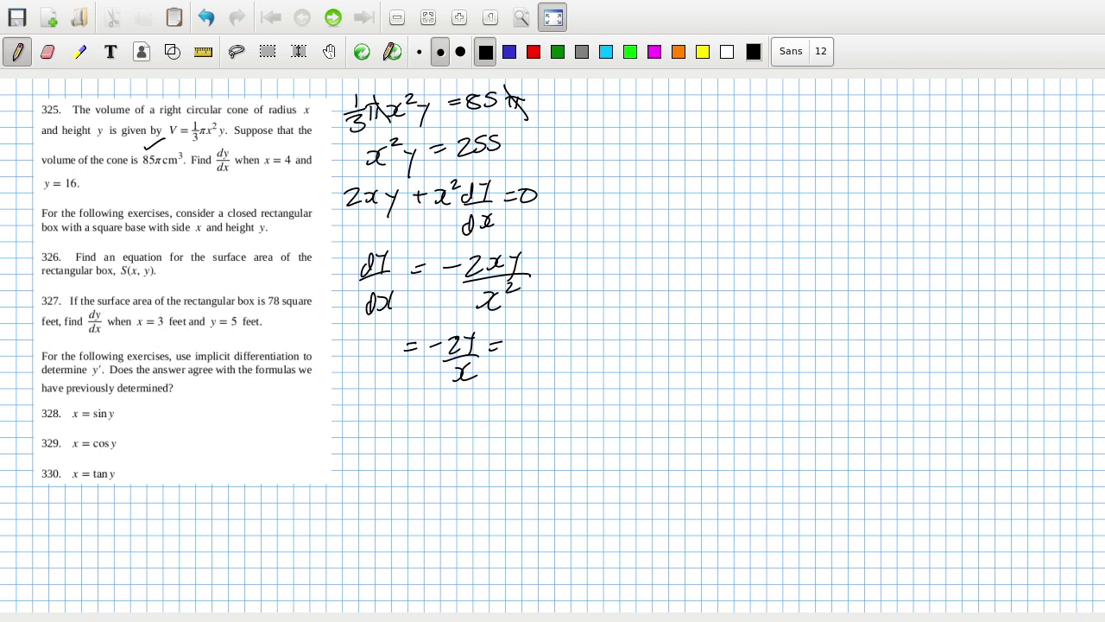
drag(526, 342, 552, 331)
- Circle 325 in the problem text and write circled labels 325 and 326
mouse_move(81, 102)
mouse_down()
mouse_move(26, 102)
mouse_move(79, 96)
mouse_up()
mouse_move(289, 84)
mouse_down()
mouse_move(302, 92)
mouse_move(290, 102)
mouse_up()
drag(305, 86, 321, 101)
drag(326, 83, 327, 109)
click(368, 406)
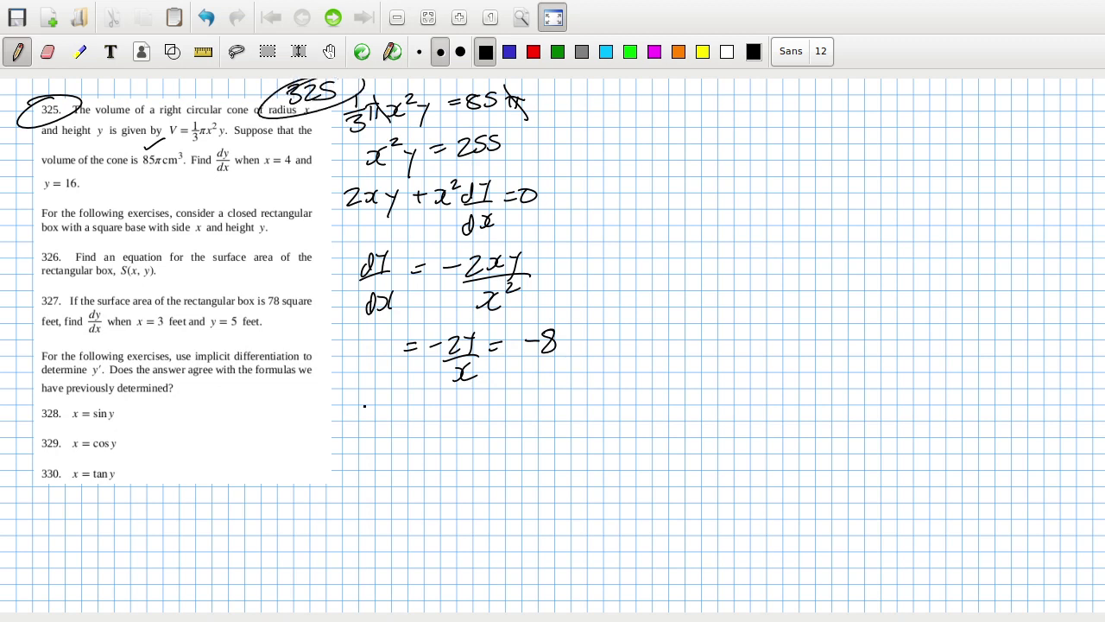
mouse_move(304, 389)
mouse_down()
mouse_move(302, 405)
mouse_move(369, 390)
mouse_up()
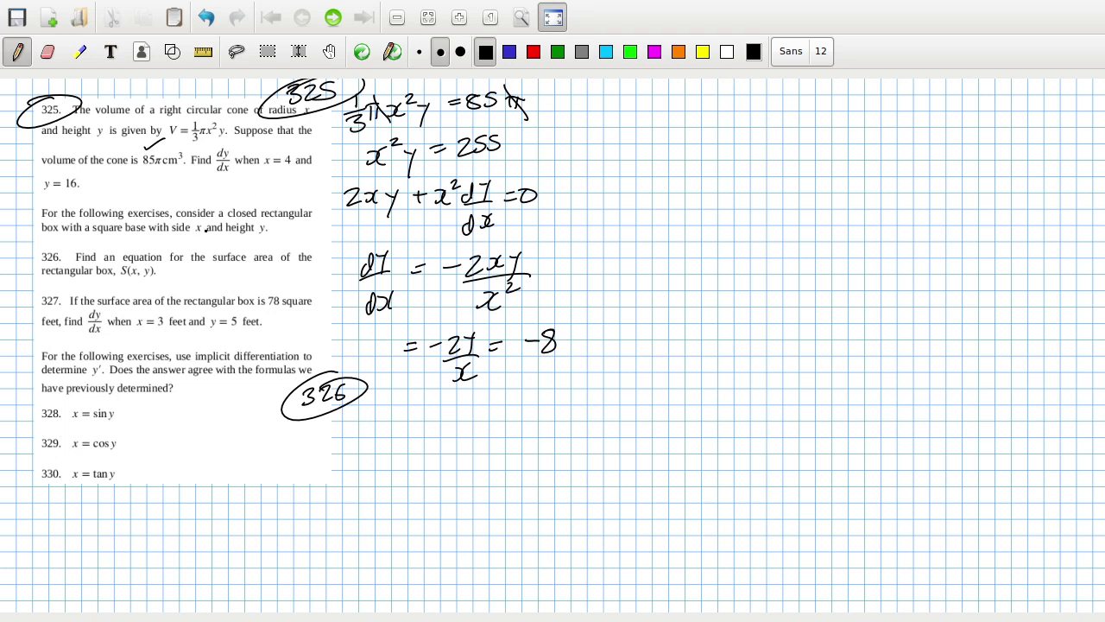
- Write S(x,y) for problem 326 and sketch the square-based box
mouse_move(366, 414)
mouse_down()
mouse_move(350, 436)
mouse_move(373, 437)
mouse_up()
mouse_move(384, 419)
mouse_down()
mouse_move(396, 429)
mouse_move(385, 432)
mouse_up()
mouse_move(409, 426)
mouse_down()
mouse_move(407, 436)
mouse_move(421, 423)
mouse_up()
mouse_move(424, 418)
mouse_down()
mouse_move(418, 439)
mouse_move(434, 437)
mouse_up()
drag(197, 444, 240, 440)
drag(242, 465, 237, 475)
mouse_move(231, 438)
mouse_down()
mouse_move(250, 429)
mouse_move(257, 456)
mouse_move(215, 427)
mouse_move(244, 423)
mouse_up()
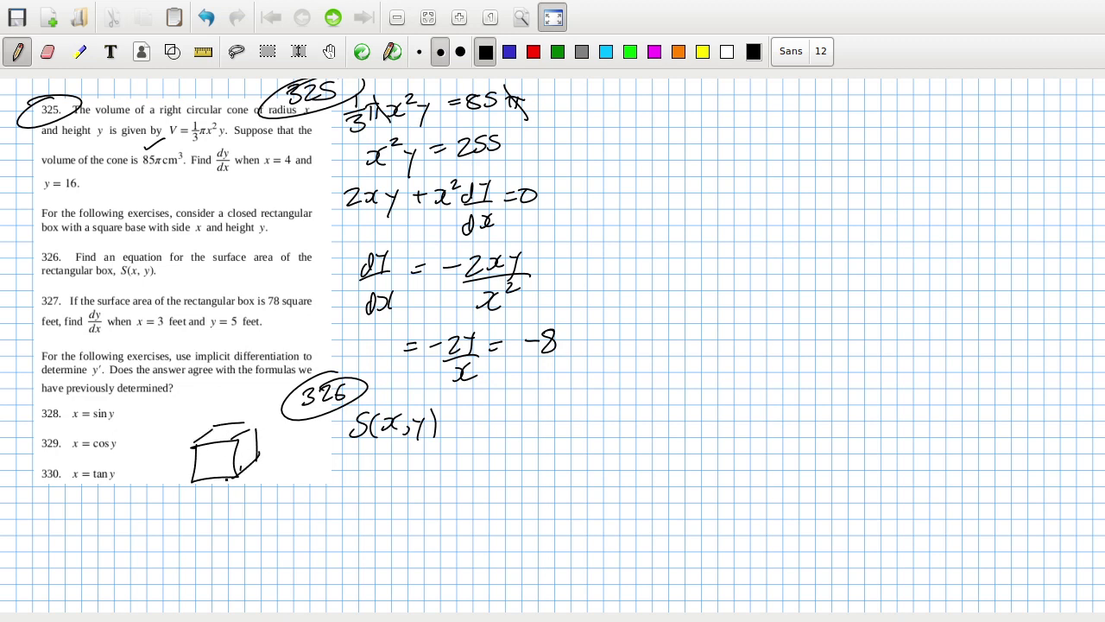
- Complete S(x,y) = 2x² + 4xy and label the box edges x and y
drag(451, 420, 467, 425)
drag(473, 414, 493, 429)
mouse_move(504, 414)
mouse_down()
mouse_move(493, 430)
mouse_move(521, 412)
mouse_up()
drag(214, 481, 221, 492)
drag(225, 480, 216, 491)
mouse_move(237, 453)
mouse_down()
mouse_move(248, 480)
mouse_move(260, 445)
mouse_up()
drag(264, 437, 261, 454)
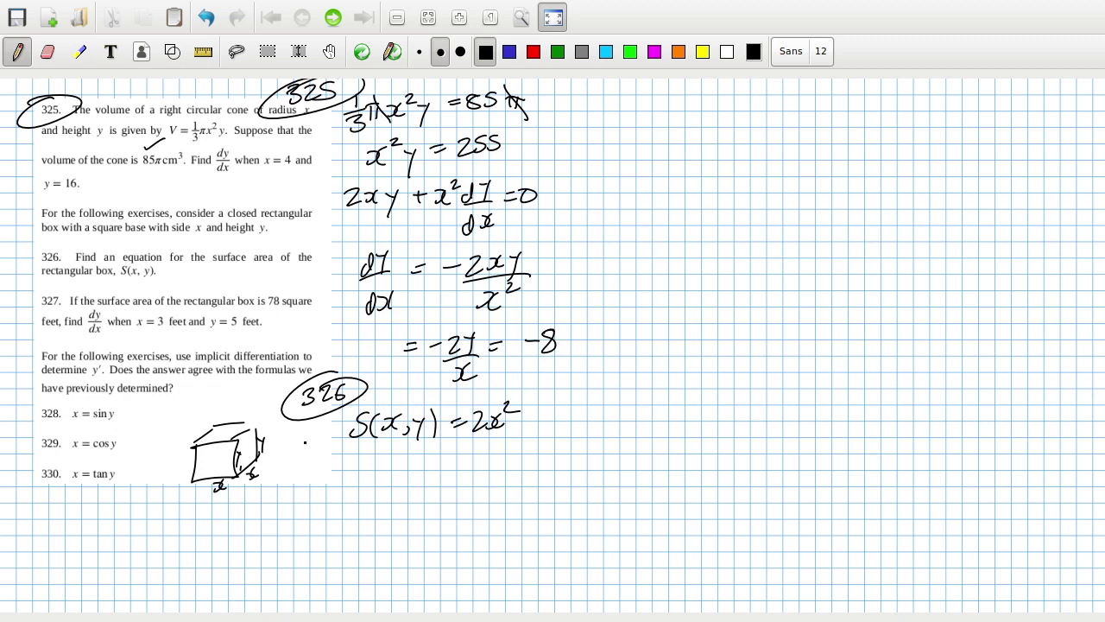
drag(520, 421, 535, 419)
mouse_move(528, 412)
mouse_down()
mouse_move(528, 427)
mouse_move(558, 415)
mouse_move(554, 423)
mouse_up()
drag(563, 404, 568, 417)
mouse_move(583, 408)
mouse_down()
mouse_move(594, 405)
mouse_move(585, 430)
mouse_up()
- Write the circled 327 label with 2x² + 4xy = 78, and underline the given x = 3, y = 5
mouse_move(316, 464)
mouse_down()
mouse_move(317, 481)
mouse_move(354, 480)
mouse_move(371, 456)
mouse_move(436, 482)
mouse_up()
mouse_move(439, 473)
mouse_down()
mouse_move(449, 481)
mouse_move(463, 464)
mouse_move(473, 480)
mouse_up()
mouse_move(466, 473)
mouse_down()
mouse_move(512, 473)
mouse_move(520, 488)
mouse_move(559, 456)
mouse_up()
drag(547, 464, 561, 462)
mouse_move(568, 448)
mouse_down()
mouse_move(580, 444)
mouse_move(571, 466)
mouse_up()
mouse_move(595, 446)
mouse_down()
mouse_move(587, 454)
mouse_move(596, 446)
mouse_up()
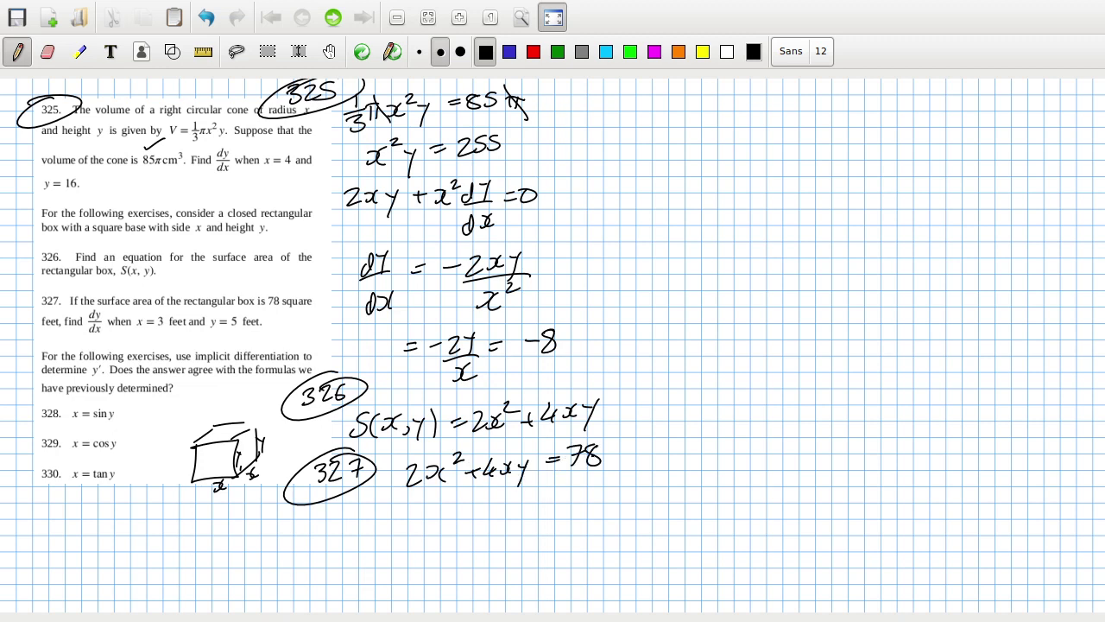
drag(143, 331, 284, 321)
- Differentiate implicitly, writing 4x + 4y + 4x dy/dx = 0
drag(339, 509, 342, 531)
mouse_move(351, 518)
mouse_down()
mouse_move(362, 528)
mouse_move(352, 530)
mouse_up()
mouse_move(373, 520)
mouse_down()
mouse_move(386, 519)
mouse_move(383, 528)
mouse_up()
mouse_move(403, 509)
mouse_down()
mouse_move(396, 525)
mouse_move(420, 523)
mouse_up()
mouse_move(424, 515)
mouse_down()
mouse_move(418, 540)
mouse_move(458, 518)
mouse_move(449, 529)
mouse_up()
mouse_move(466, 508)
mouse_down()
mouse_move(480, 518)
mouse_move(473, 528)
mouse_up()
mouse_move(481, 510)
mouse_down()
mouse_move(493, 521)
mouse_move(483, 521)
mouse_up()
drag(512, 513, 512, 519)
mouse_move(523, 502)
mouse_down()
mouse_move(530, 525)
mouse_move(537, 518)
mouse_up()
mouse_move(518, 534)
mouse_down()
mouse_move(511, 544)
mouse_move(523, 544)
mouse_up()
drag(528, 532, 539, 539)
drag(560, 509, 573, 515)
drag(585, 506, 584, 507)
- Solve for dy/dx = (−x−y)/x on a new line
mouse_move(221, 565)
mouse_down()
mouse_move(223, 579)
mouse_move(241, 573)
mouse_up()
drag(217, 592, 219, 610)
mouse_move(226, 585)
mouse_down()
mouse_move(230, 602)
mouse_move(264, 565)
mouse_up()
drag(253, 572, 316, 570)
drag(330, 560, 355, 558)
mouse_move(357, 549)
mouse_down()
mouse_move(356, 575)
mouse_move(371, 572)
mouse_move(330, 597)
mouse_up()
mouse_move(381, 564)
mouse_down()
mouse_move(423, 555)
mouse_move(445, 568)
mouse_move(418, 592)
mouse_up()
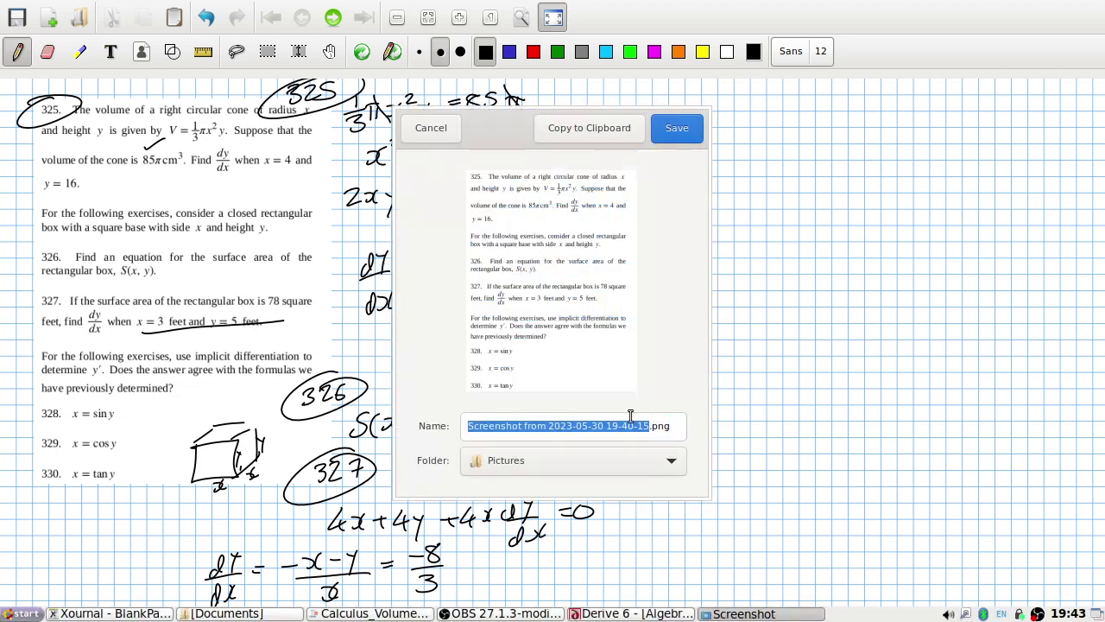
- Jump to the textbook's Solutions from the PDF outline, then cancel and close the screenshot tool
key(alt+Tab)
key(alt+Tab)
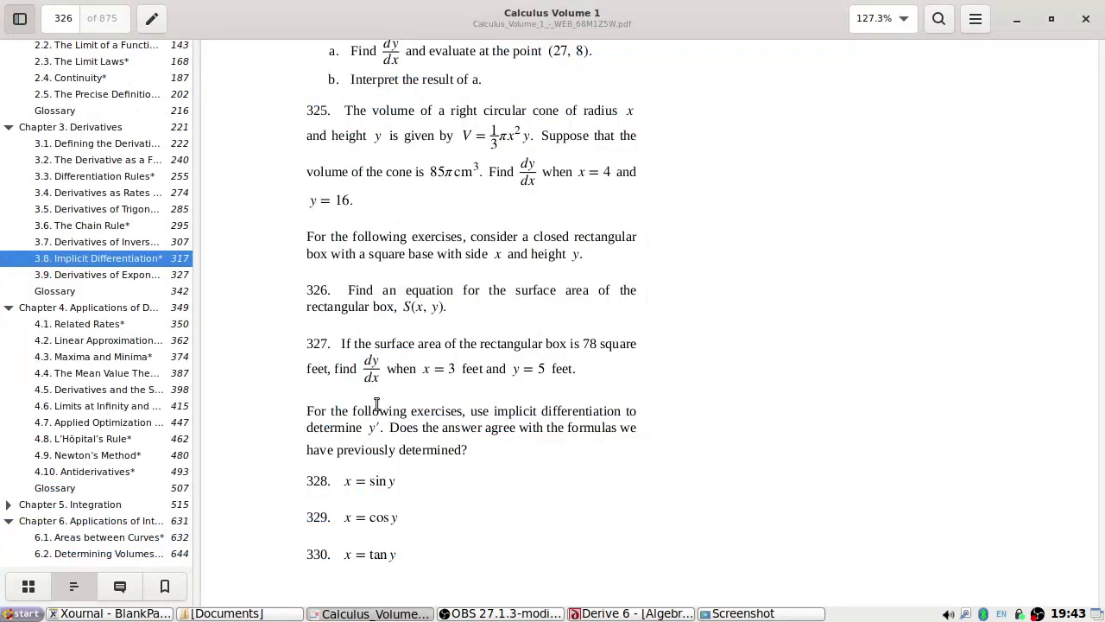
scroll(129, 358, down, 5)
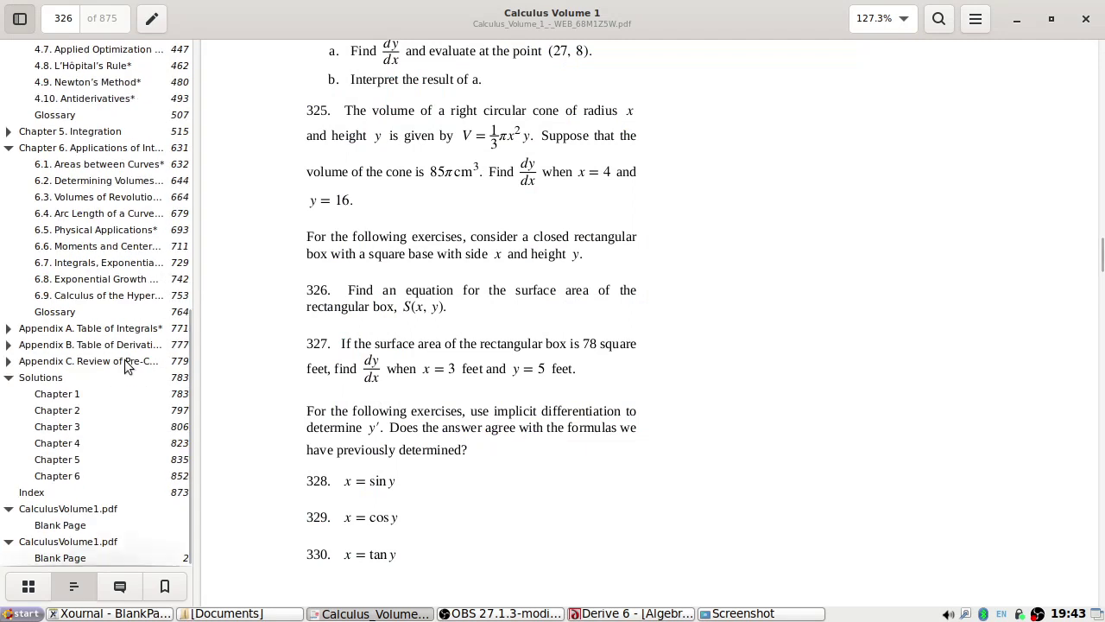
click(80, 444)
key(alt+Tab)
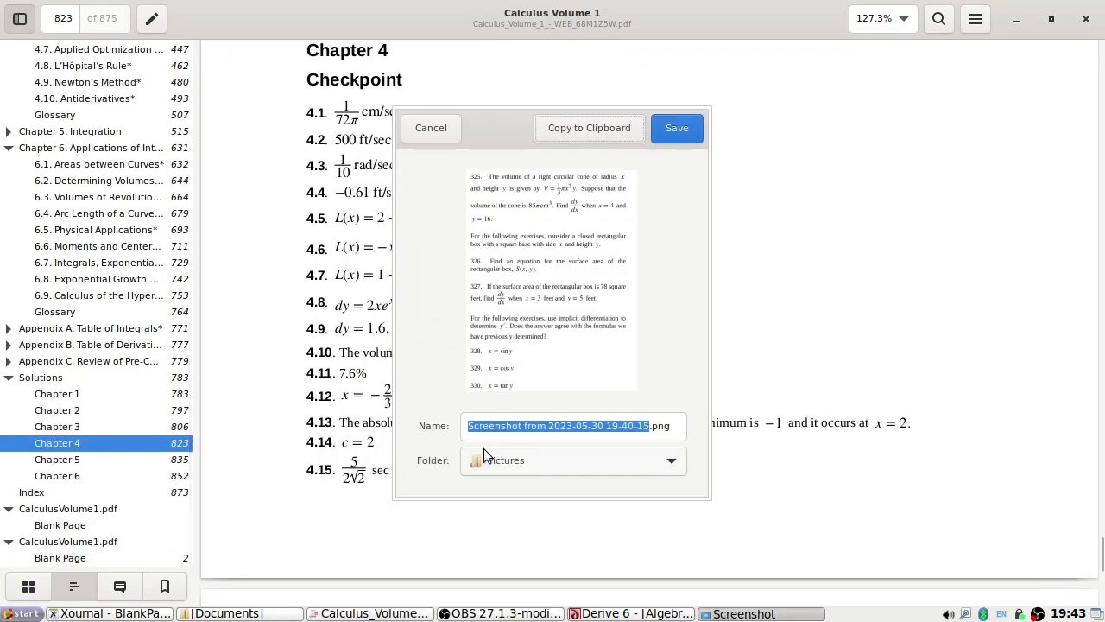
click(432, 129)
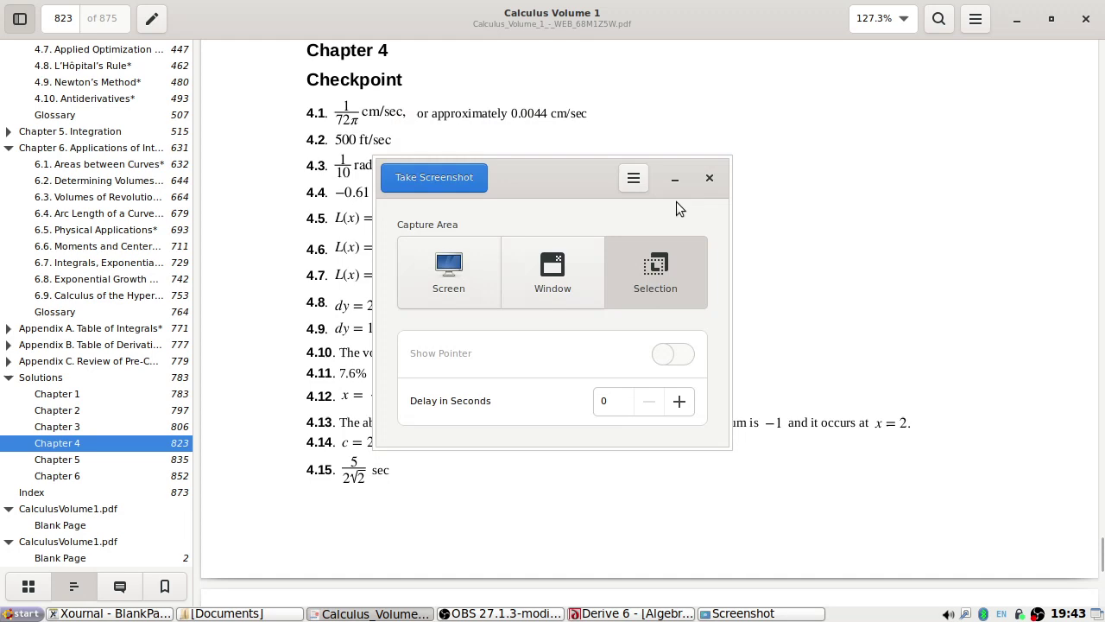
click(709, 178)
- Scroll to the page 821 answers for 325–327 and return to Xournal
key(alt+Tab)
key(alt+Tab)
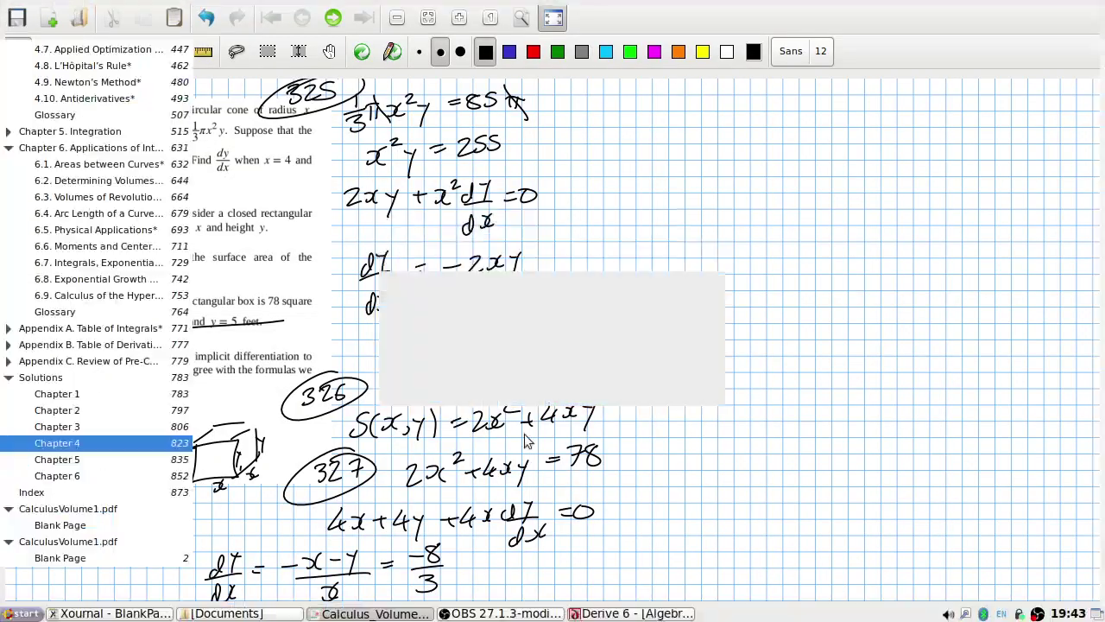
scroll(538, 380, up, 10)
scroll(537, 374, up, 10)
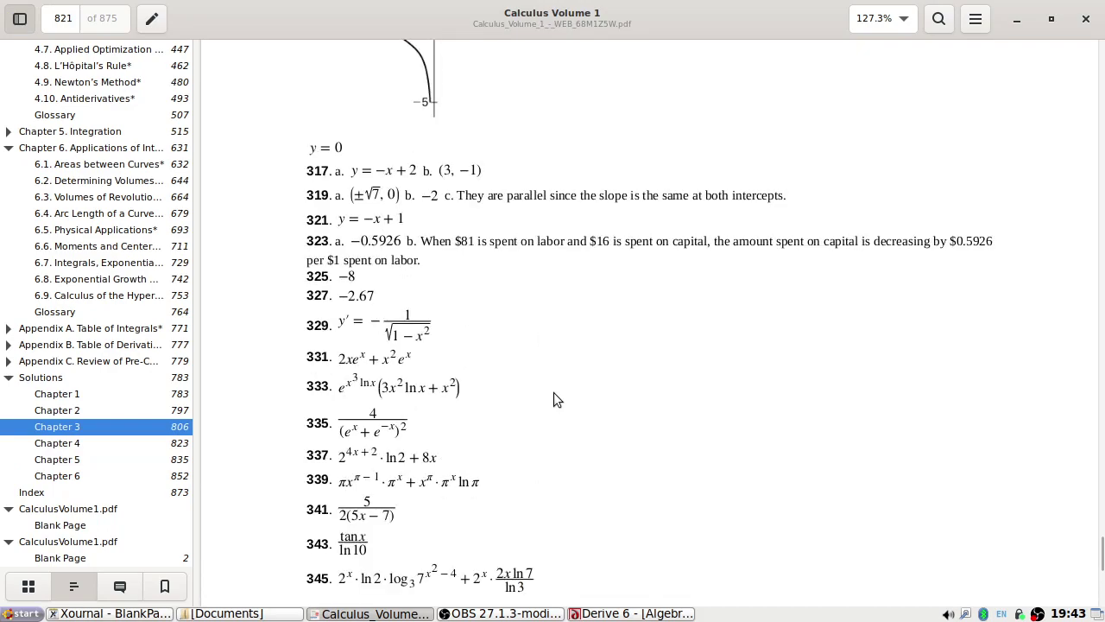
key(alt+Tab)
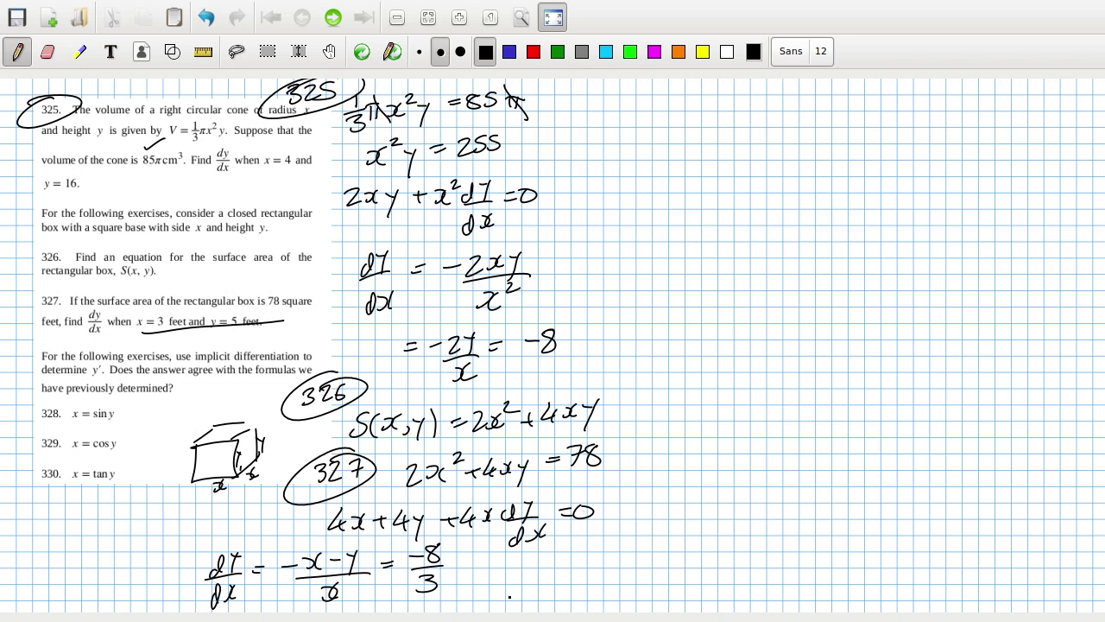
- Tick the −8/3, −8 and S(x,y) answers as correct after checking the PDF
drag(501, 581, 584, 556)
key(alt+Tab)
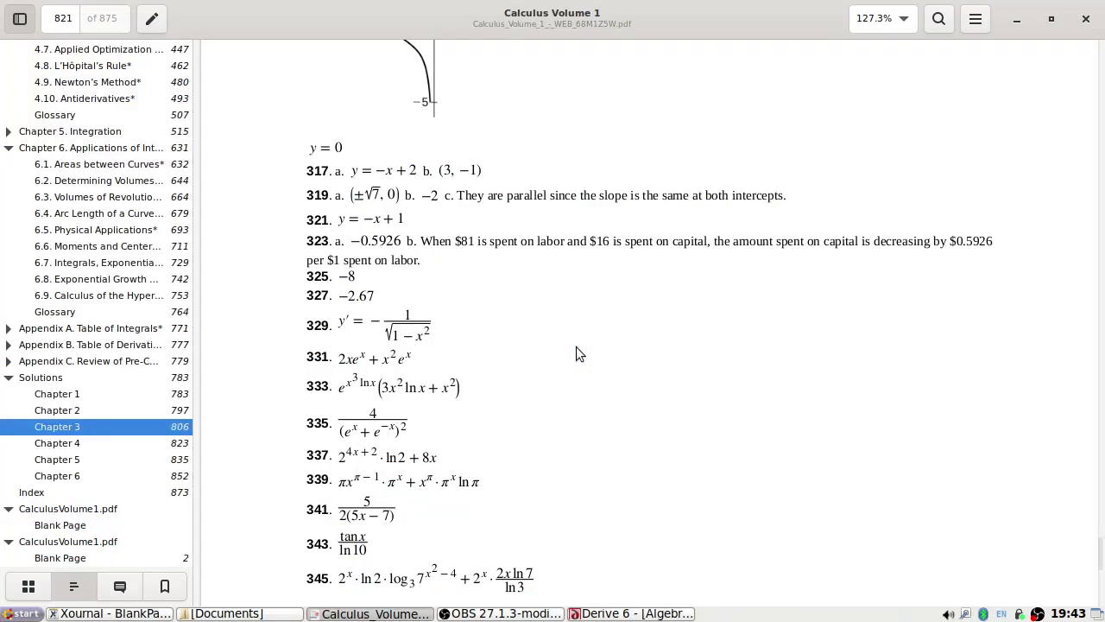
key(alt+Tab)
drag(570, 315, 624, 290)
drag(616, 404, 658, 383)
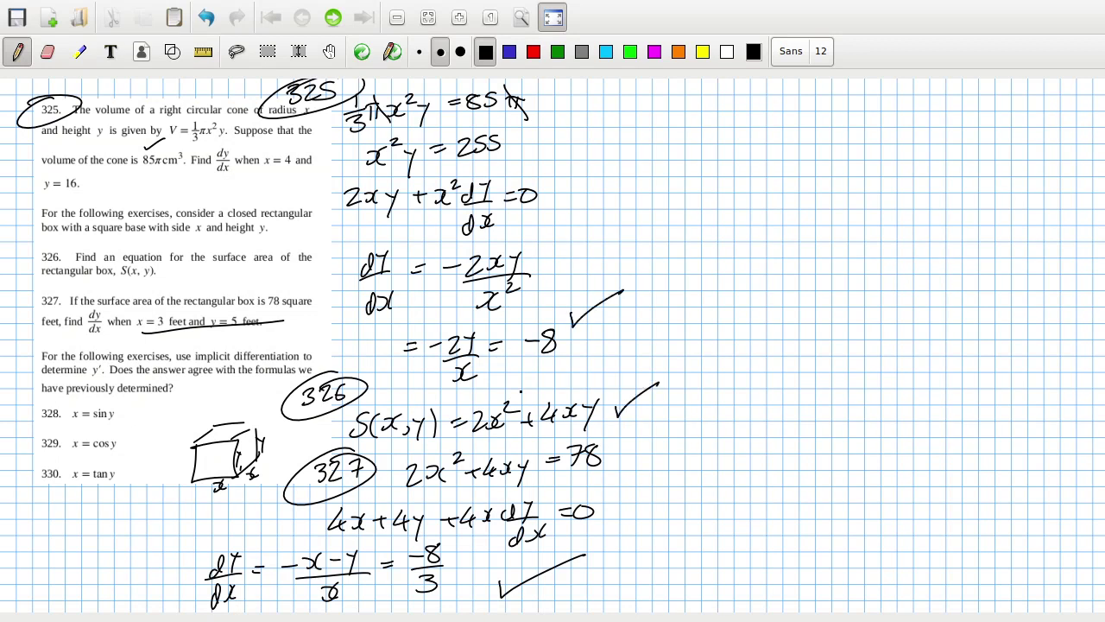
- Circle exercises 326 and 327 in the text and bracket exercises 328–330
mouse_move(61, 244)
mouse_down()
mouse_move(17, 264)
mouse_move(86, 246)
mouse_up()
drag(60, 289, 69, 294)
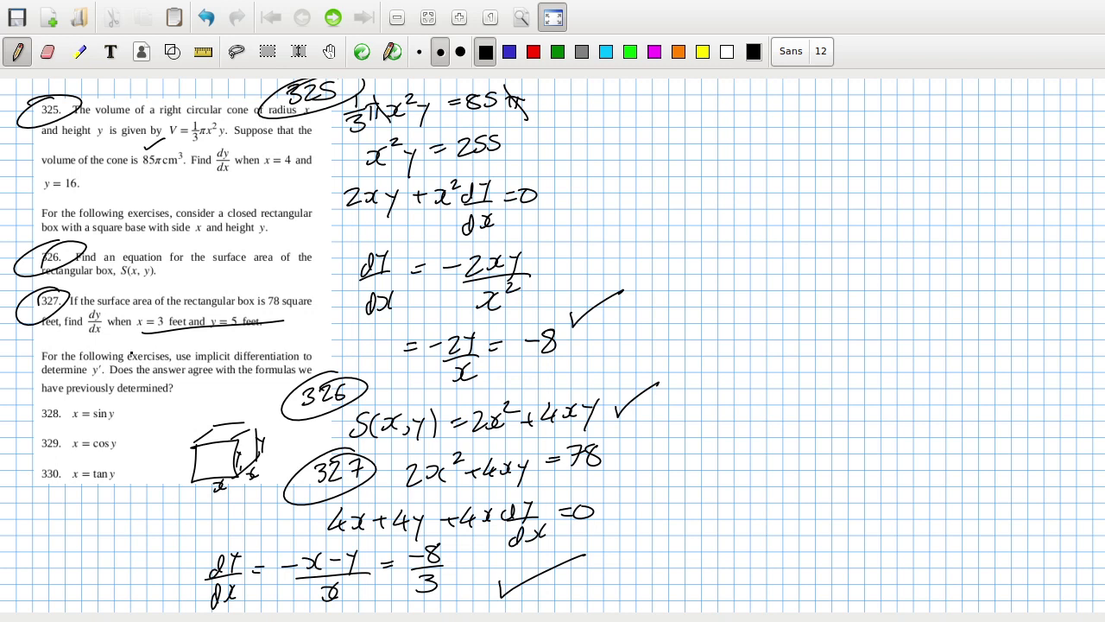
mouse_move(41, 392)
mouse_down()
mouse_move(29, 406)
mouse_move(31, 471)
mouse_move(52, 489)
mouse_up()
- In red ink, write the circled 328 label, then undo the dx/dy = cos y false start
click(533, 51)
mouse_move(577, 97)
mouse_down()
mouse_move(590, 102)
mouse_move(580, 114)
mouse_up()
drag(599, 98, 611, 112)
mouse_move(618, 96)
mouse_down()
mouse_move(611, 112)
mouse_move(616, 97)
mouse_up()
mouse_move(615, 83)
mouse_down()
mouse_move(571, 121)
mouse_move(620, 79)
mouse_up()
mouse_move(684, 105)
mouse_down()
mouse_move(689, 118)
mouse_move(718, 111)
mouse_move(682, 149)
mouse_up()
mouse_move(696, 121)
mouse_down()
mouse_move(691, 149)
mouse_move(711, 131)
mouse_up()
mouse_move(713, 120)
mouse_down()
mouse_move(702, 151)
mouse_move(743, 107)
mouse_up()
drag(731, 114, 777, 123)
drag(789, 110, 789, 119)
drag(808, 100, 810, 128)
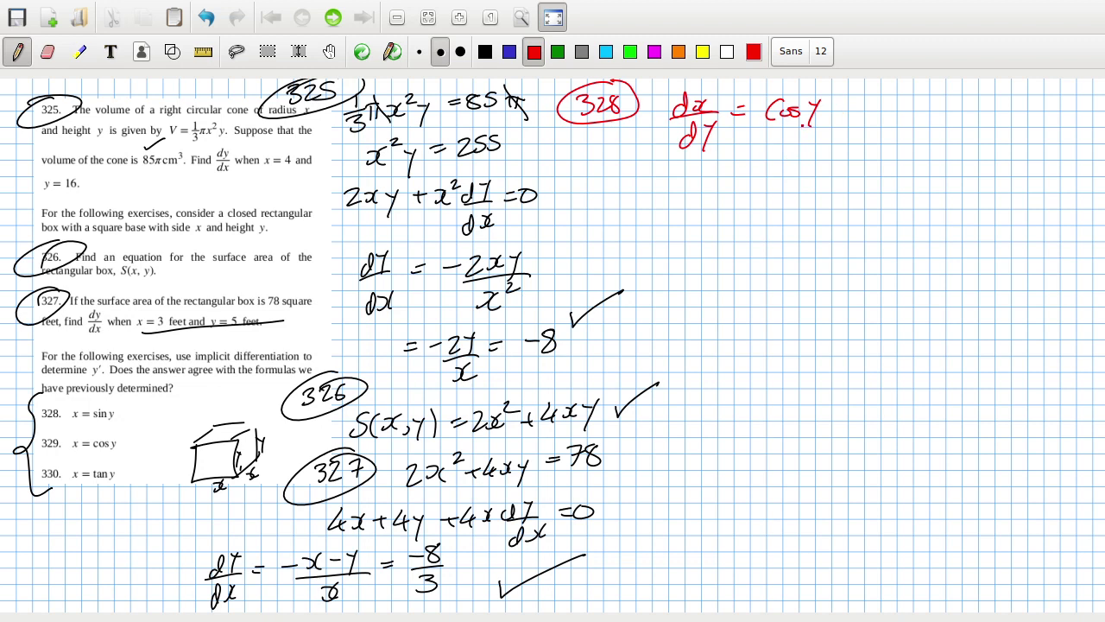
key(ctrl+z)
key(ctrl+z)
key(ctrl+z)
key(ctrl+z)
key(ctrl+z)
key(ctrl+z)
key(ctrl+z)
key(ctrl+z)
key(ctrl+z)
key(ctrl+z)
key(ctrl+z)
key(ctrl+z)
key(ctrl+z)
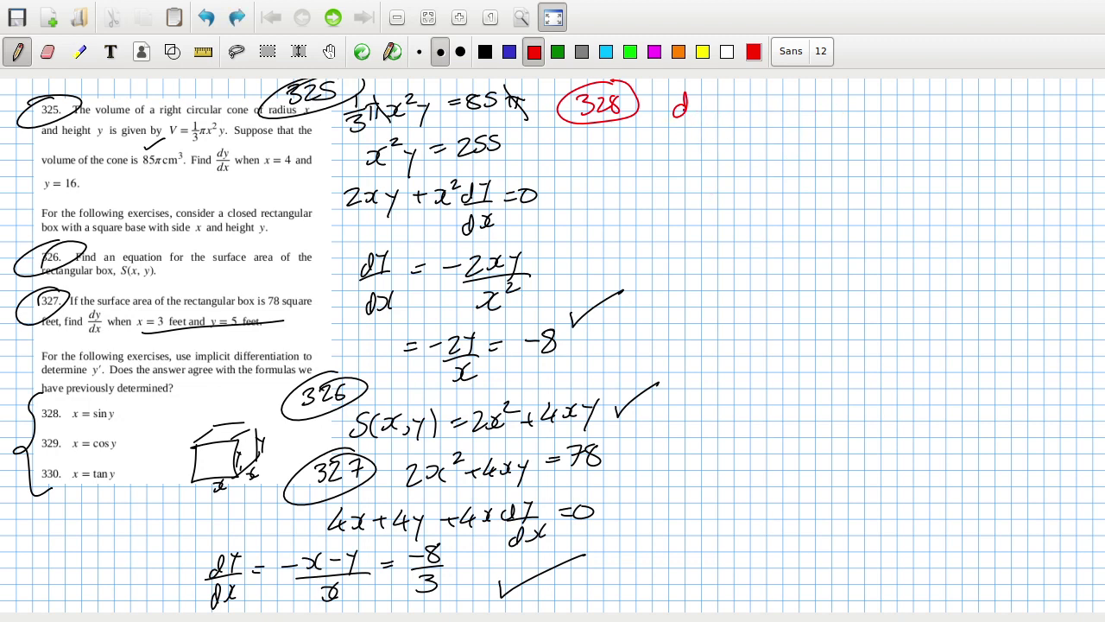
- Write 1 = cos y · dy/dx beside the 328 label
mouse_move(663, 101)
mouse_down()
mouse_move(662, 128)
mouse_move(697, 109)
mouse_up()
drag(677, 118, 723, 121)
drag(725, 113, 735, 120)
mouse_move(747, 101)
mouse_down()
mouse_move(751, 126)
mouse_move(787, 98)
mouse_up()
drag(787, 100, 805, 110)
drag(812, 98, 785, 135)
drag(801, 122, 809, 137)
- Write dy/dx = 1/cos y on the next line
mouse_move(650, 173)
mouse_down()
mouse_move(642, 183)
mouse_move(653, 183)
mouse_up()
mouse_move(660, 163)
mouse_down()
mouse_move(671, 162)
mouse_move(666, 181)
mouse_up()
mouse_move(640, 183)
mouse_down()
mouse_move(680, 178)
mouse_move(643, 211)
mouse_up()
mouse_move(656, 192)
mouse_down()
mouse_move(653, 213)
mouse_move(669, 206)
mouse_up()
drag(673, 187, 664, 205)
drag(690, 170, 702, 169)
click(716, 175)
drag(692, 177, 763, 170)
mouse_move(736, 181)
mouse_down()
mouse_move(729, 203)
mouse_move(744, 193)
mouse_up()
mouse_move(755, 189)
mouse_down()
mouse_move(748, 200)
mouse_move(766, 194)
mouse_up()
drag(774, 179, 763, 208)
- Draw a reference right triangle with angle y, sides x and 1, base √(1−x²)
mouse_move(935, 132)
mouse_down()
mouse_move(991, 101)
mouse_move(992, 146)
mouse_move(910, 145)
mouse_move(955, 138)
mouse_up()
drag(962, 129, 948, 155)
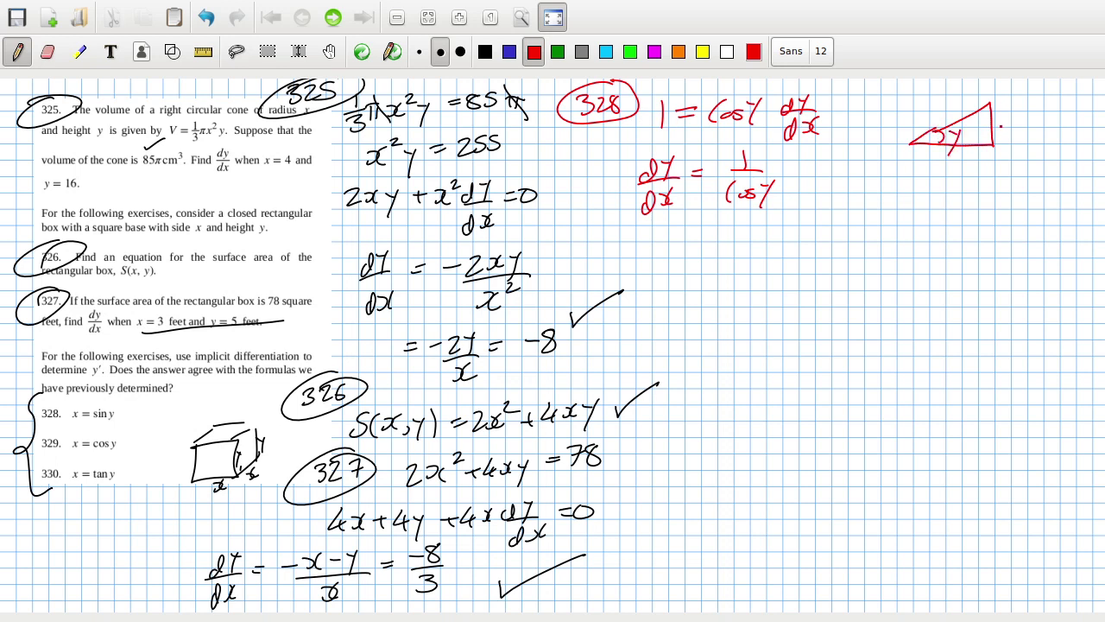
mouse_move(997, 114)
mouse_down()
mouse_move(1001, 126)
mouse_move(1022, 124)
mouse_up()
drag(949, 104, 950, 123)
mouse_move(950, 164)
mouse_down()
mouse_move(1001, 150)
mouse_move(972, 179)
mouse_up()
drag(979, 171, 991, 170)
mouse_move(992, 165)
mouse_down()
mouse_move(1004, 173)
mouse_move(989, 177)
mouse_move(1021, 171)
mouse_up()
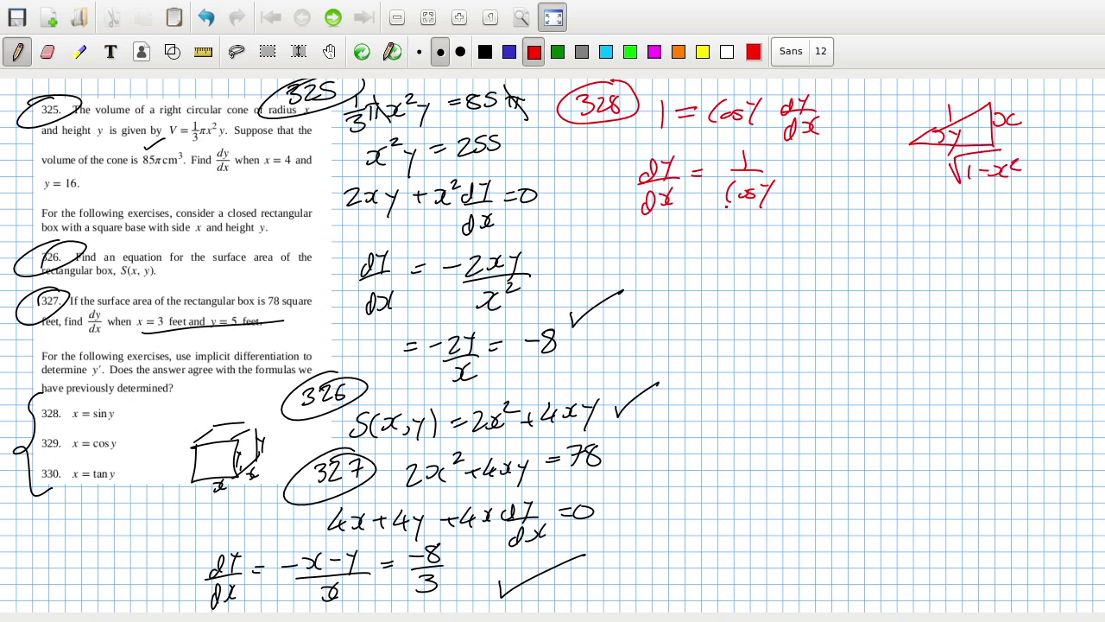
- Rewrite dy/dx as 1/√(1−x²), then switch the ink back to blue
drag(701, 231, 718, 231)
drag(701, 237, 756, 233)
drag(725, 242, 790, 236)
drag(729, 269, 795, 246)
mouse_move(754, 267)
mouse_down()
mouse_move(754, 283)
mouse_move(781, 271)
mouse_up()
drag(779, 265, 784, 283)
drag(802, 259, 815, 271)
click(919, 172)
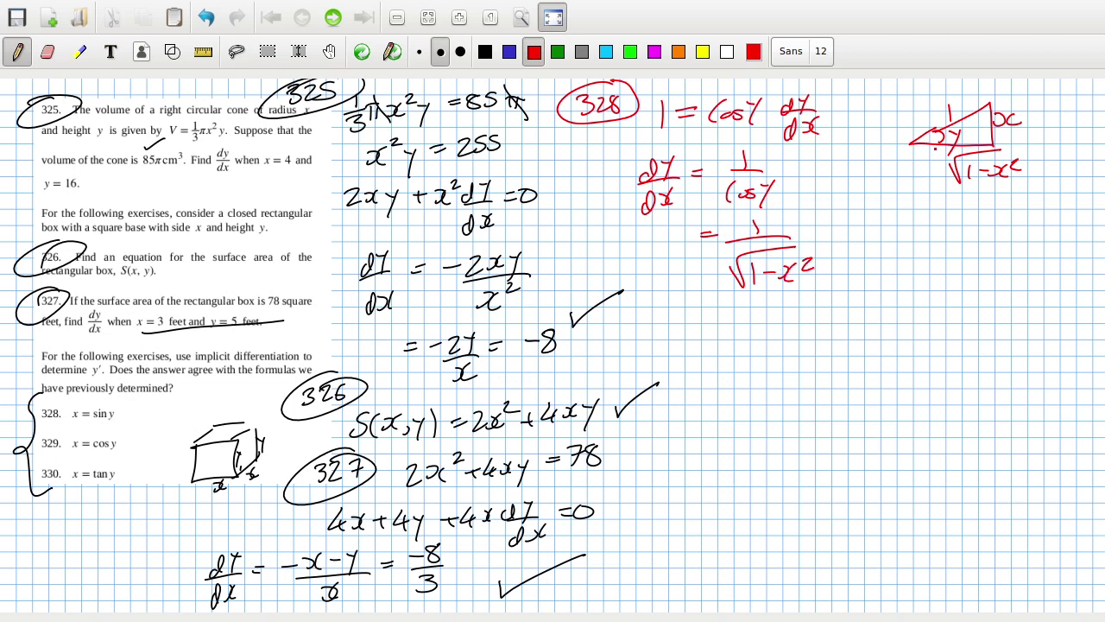
click(509, 51)
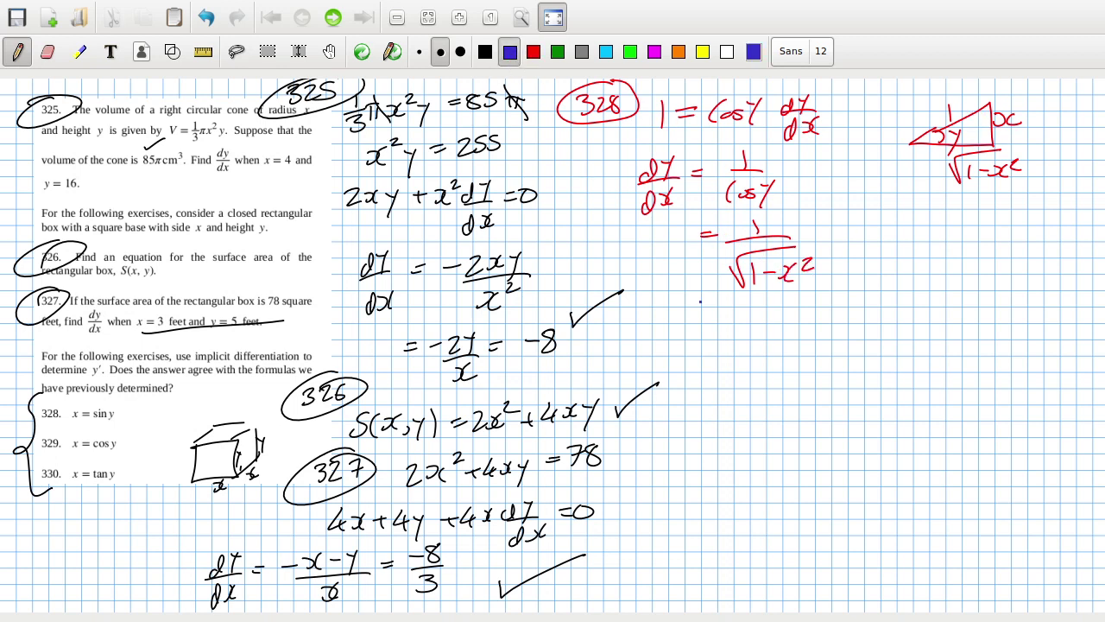